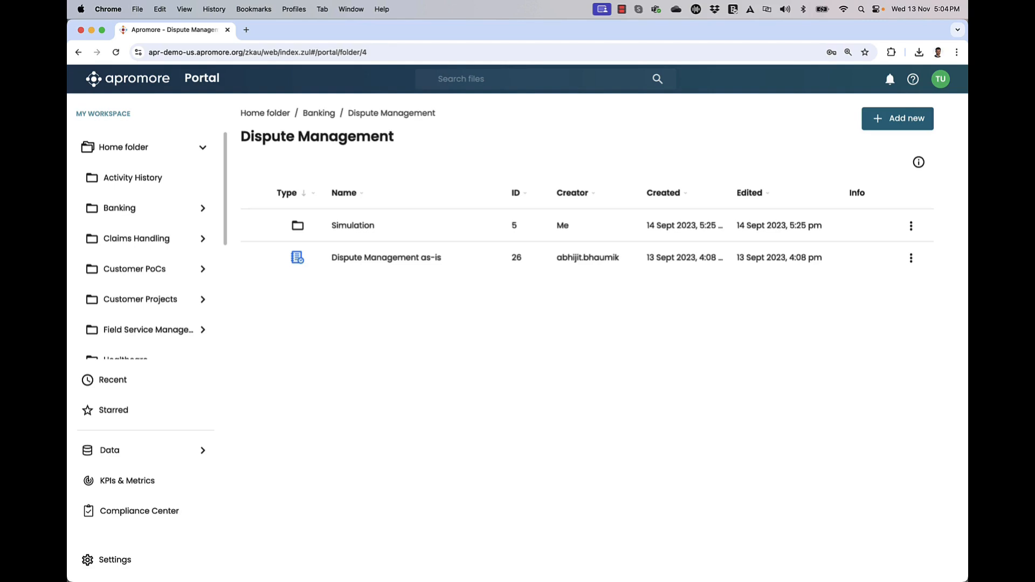
Step: Open the Dispute Management as-is event log to view its process map
left_click(420, 264)
double_click(420, 264)
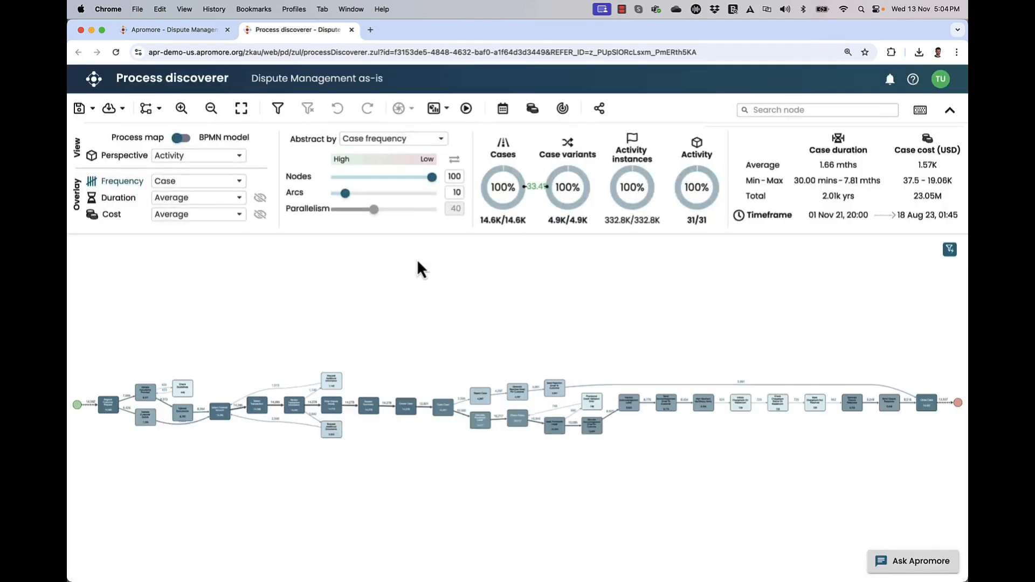
scroll(205, 431, "up", 5)
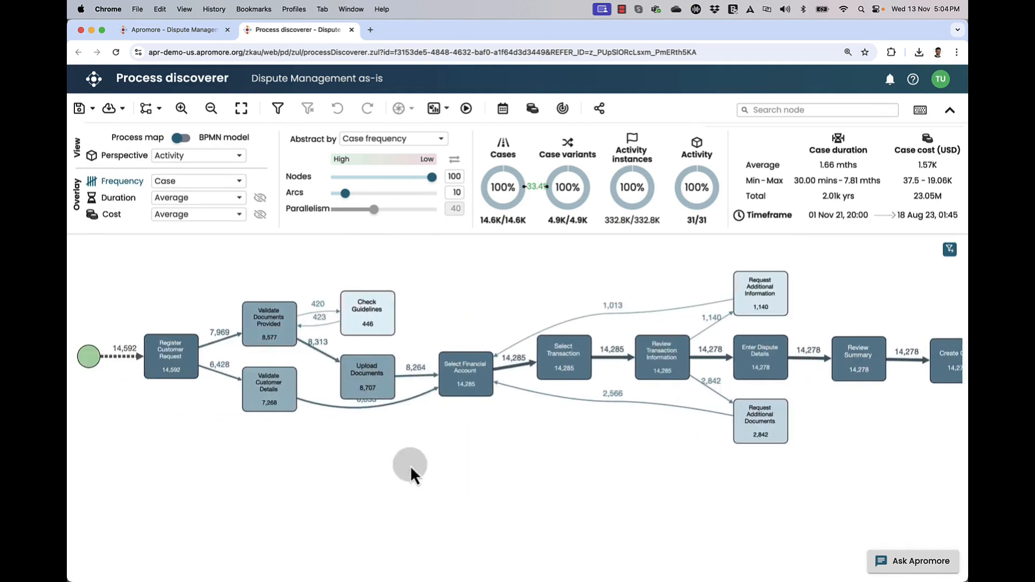
Step: Raise the arcs abstraction level to 100 and examine the full process map with all its variants
left_click_drag(345, 195, 432, 197)
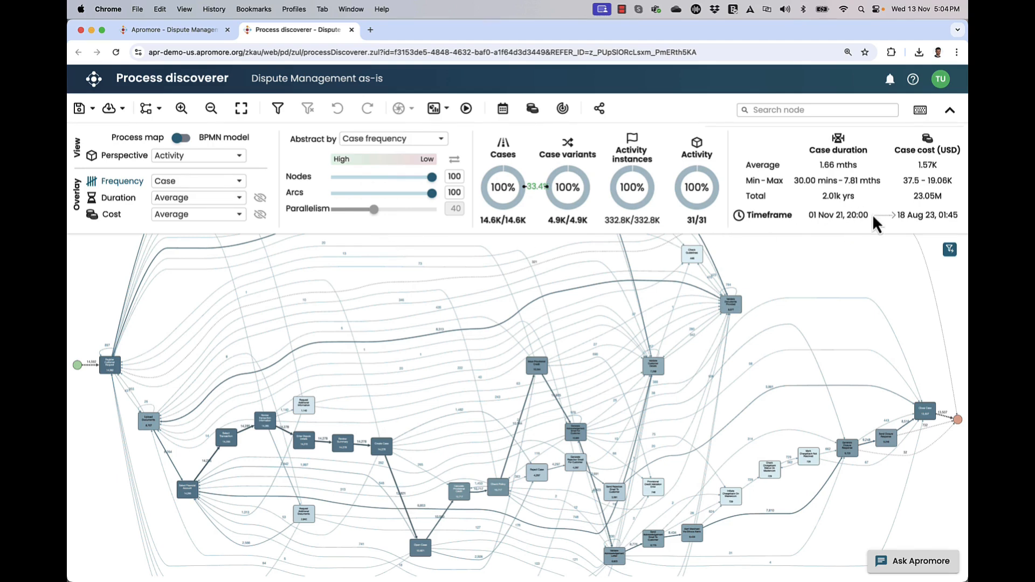
mouse_move(878, 224)
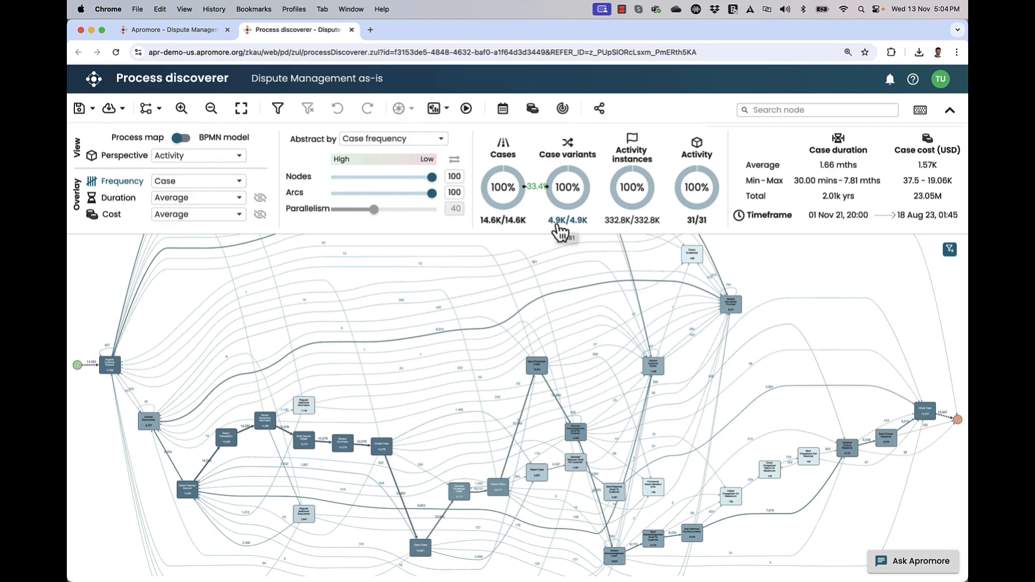
scroll(221, 305, "down", 5)
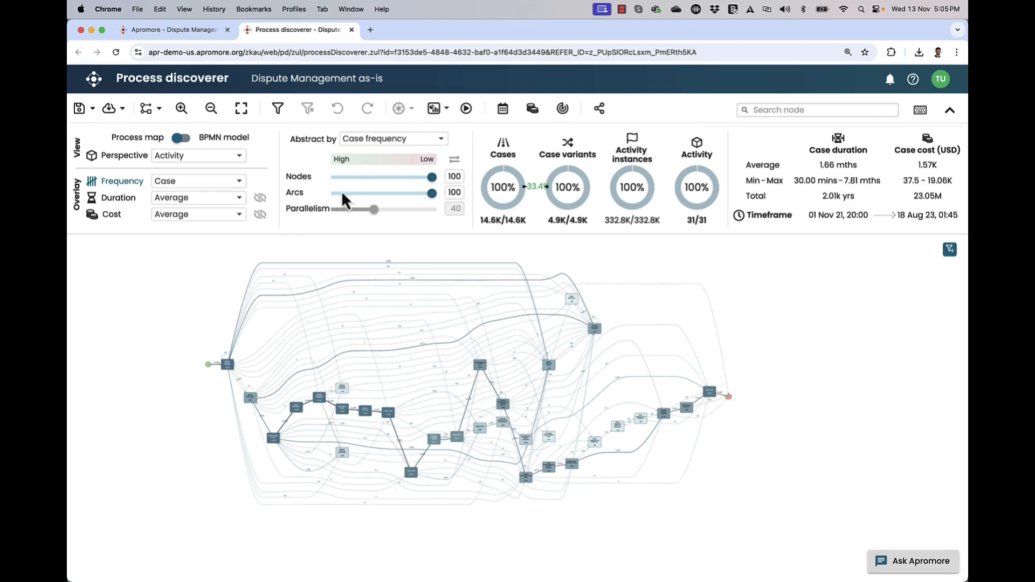
Step: Set the arcs abstraction level to 10 to simplify the process map
left_click(462, 192)
key("BackSpace")
key("Return")
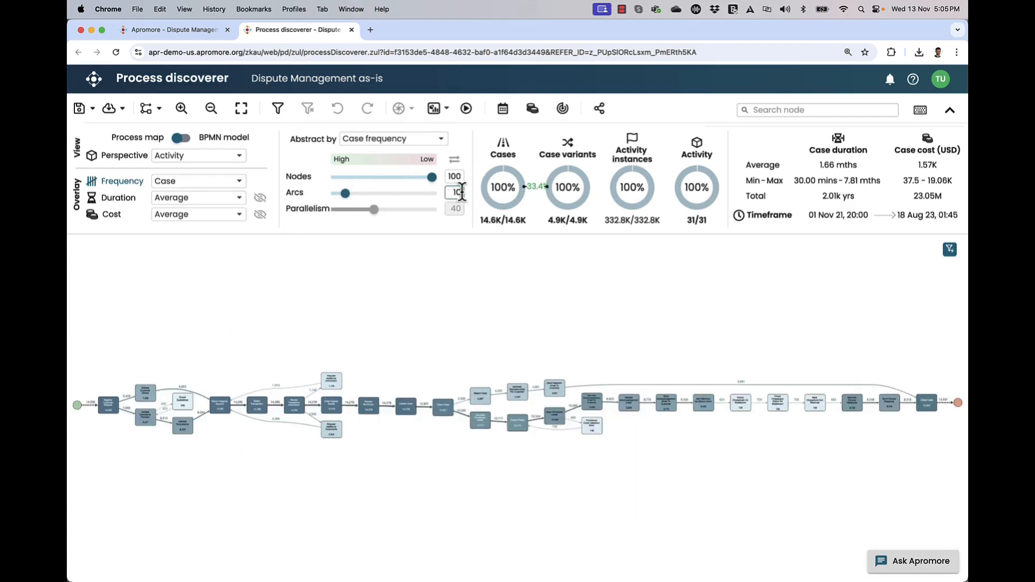
Step: View the process map from the System perspective and change it to the Stage perspective
left_click(224, 156)
left_click(198, 223)
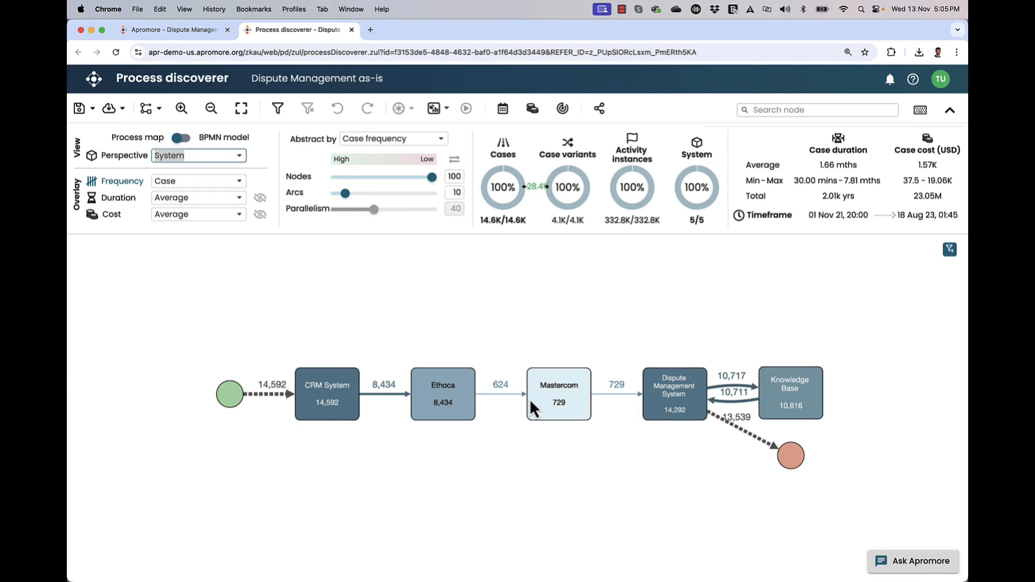
left_click(213, 157)
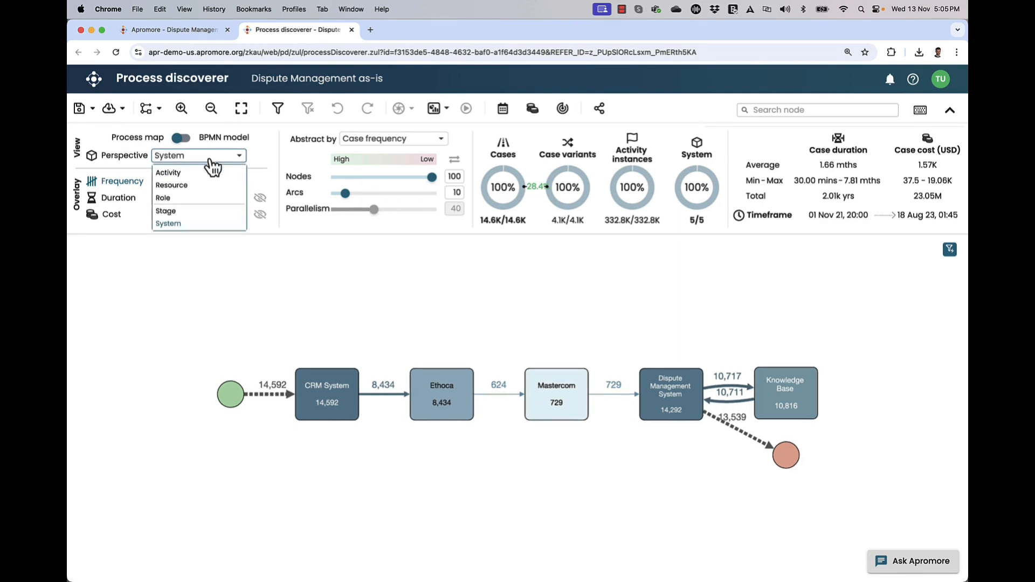
left_click(193, 209)
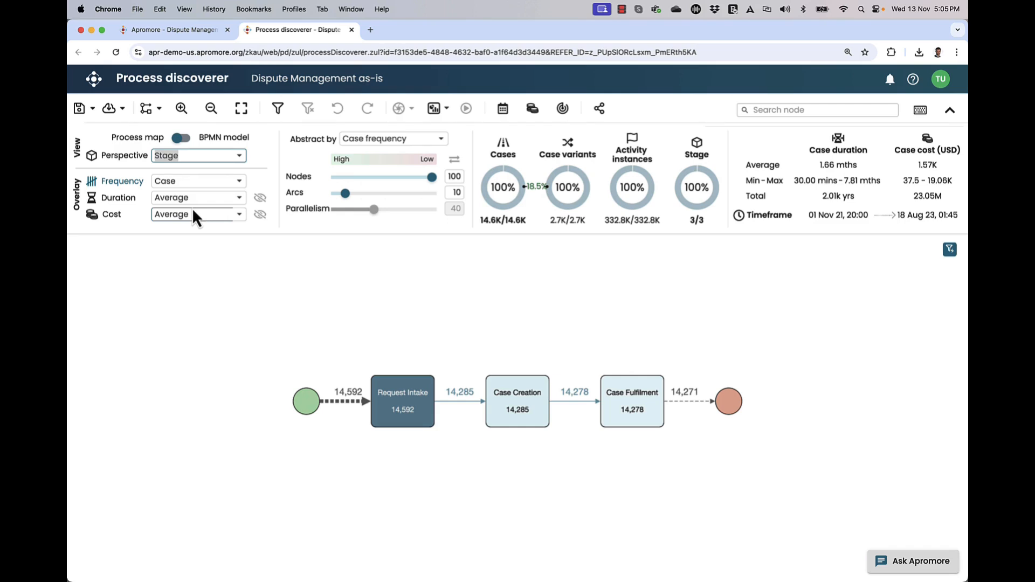
Step: Overlay the average duration on the stage map and filter it down to the Case Fulfilment stage
left_click(137, 203)
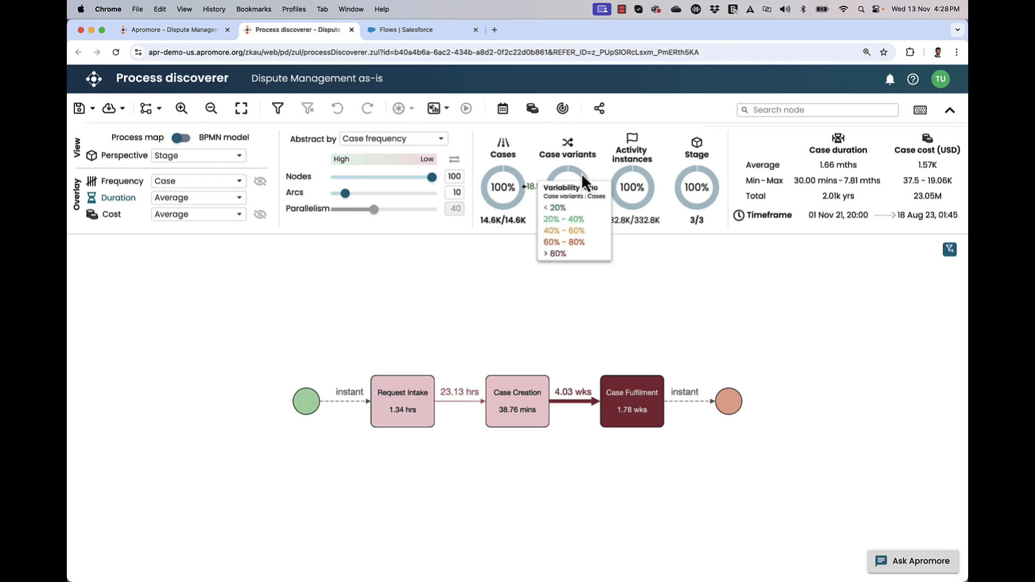
mouse_move(828, 173)
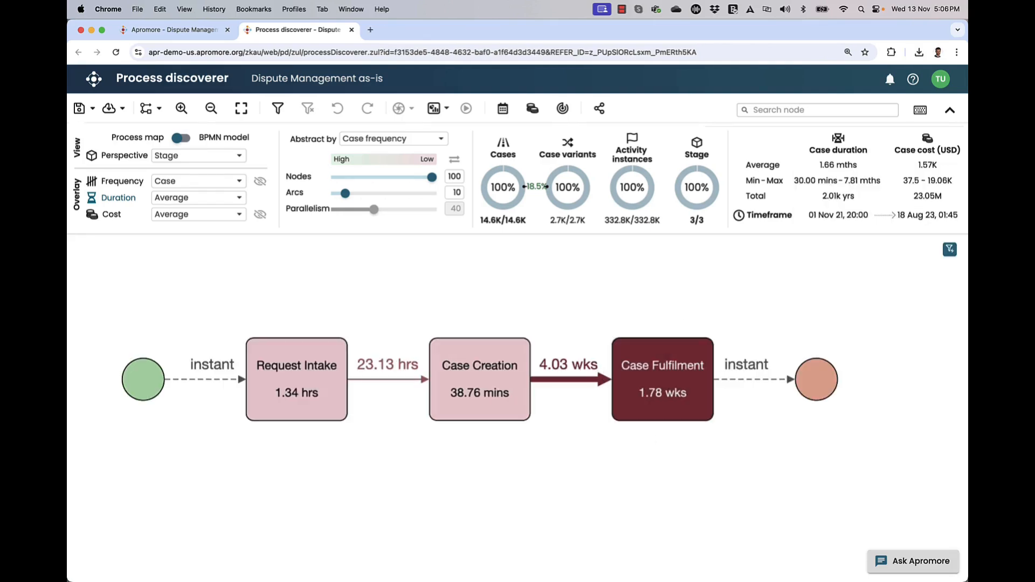
double_click(643, 391)
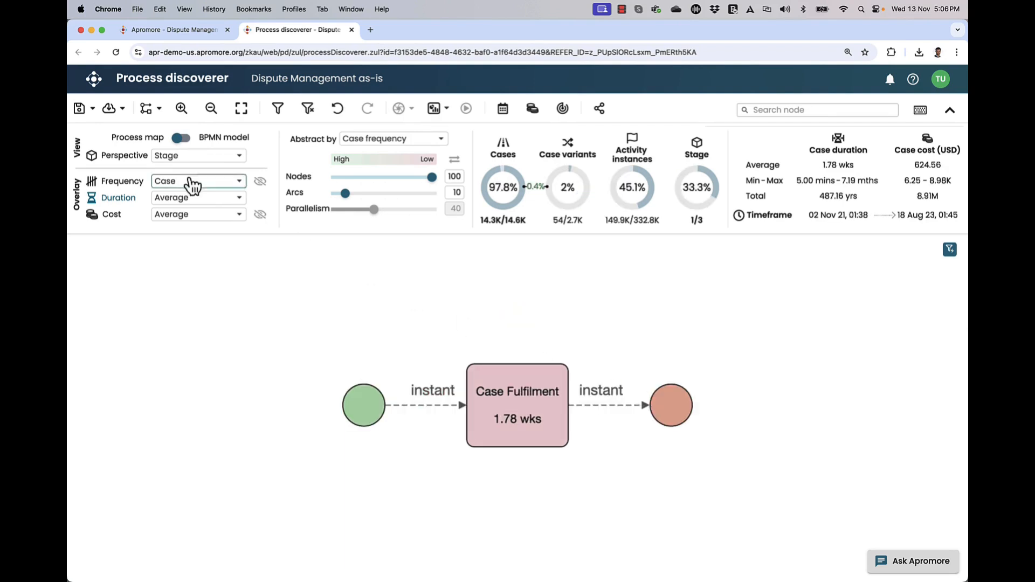
Step: Switch the filtered map to the Activity perspective and examine the average durations along the fulfilment activities
left_click(134, 163)
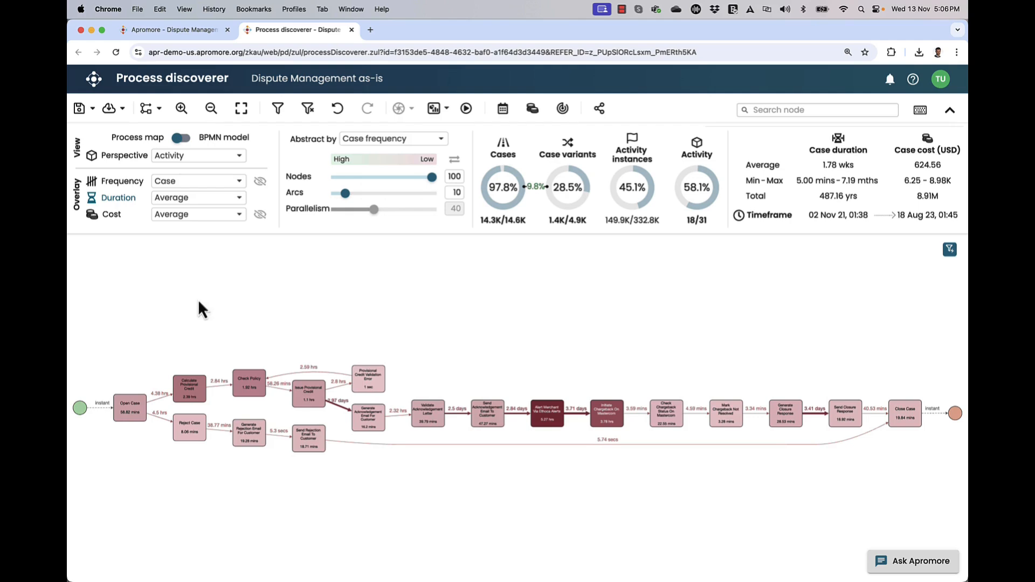
scroll(332, 425, "up", 5)
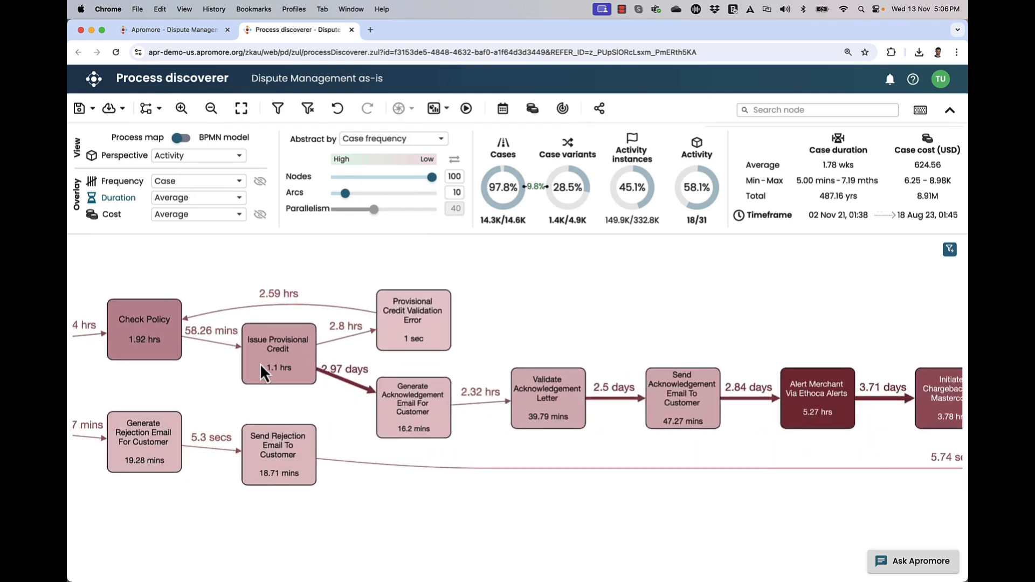
left_click_drag(745, 322, 560, 322)
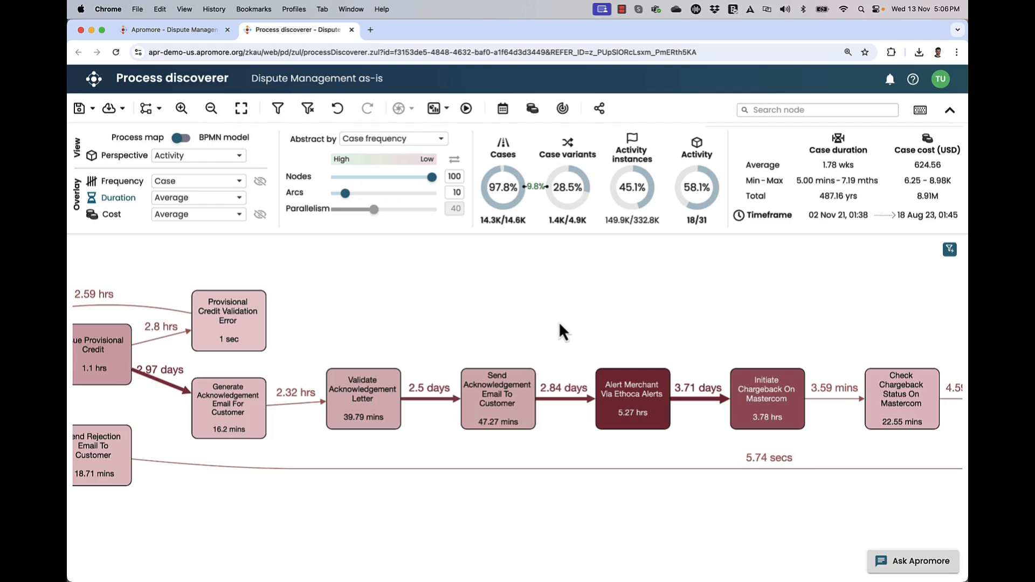
left_click_drag(643, 435, 589, 434)
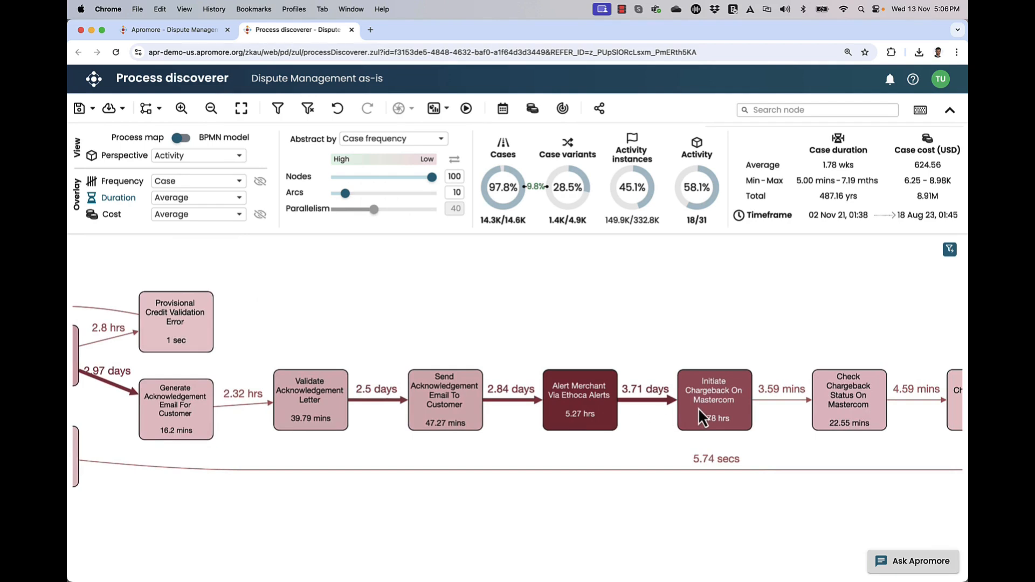
Step: Filter the map to the Alert Merchant Via Ethoca Alerts activity and view it from the Role perspective
scroll(581, 396, "up", 1)
left_click(200, 156)
left_click(198, 196)
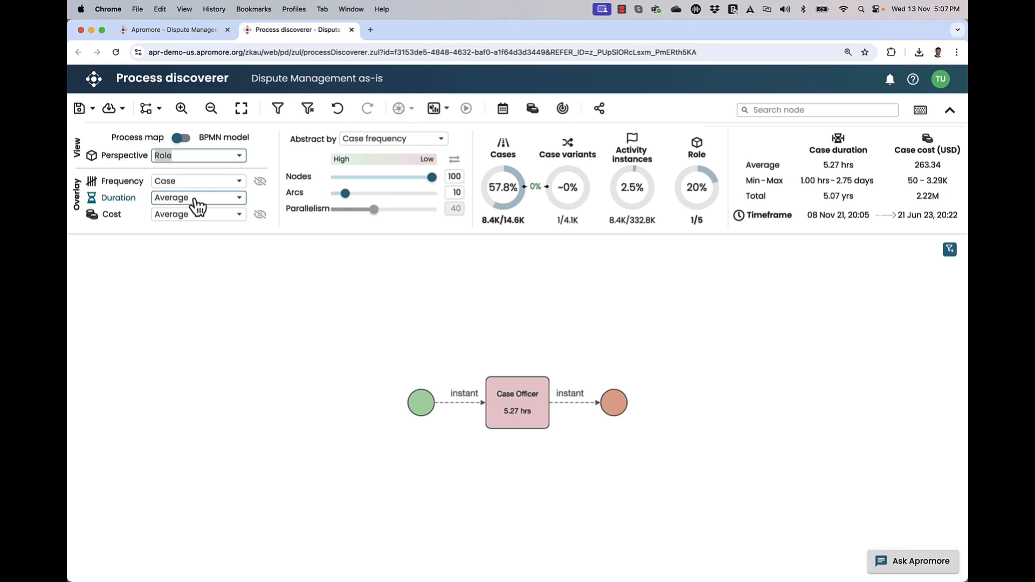
Step: Return the map to the Activity perspective and clear all filter criteria
left_click(306, 111)
left_click(308, 112)
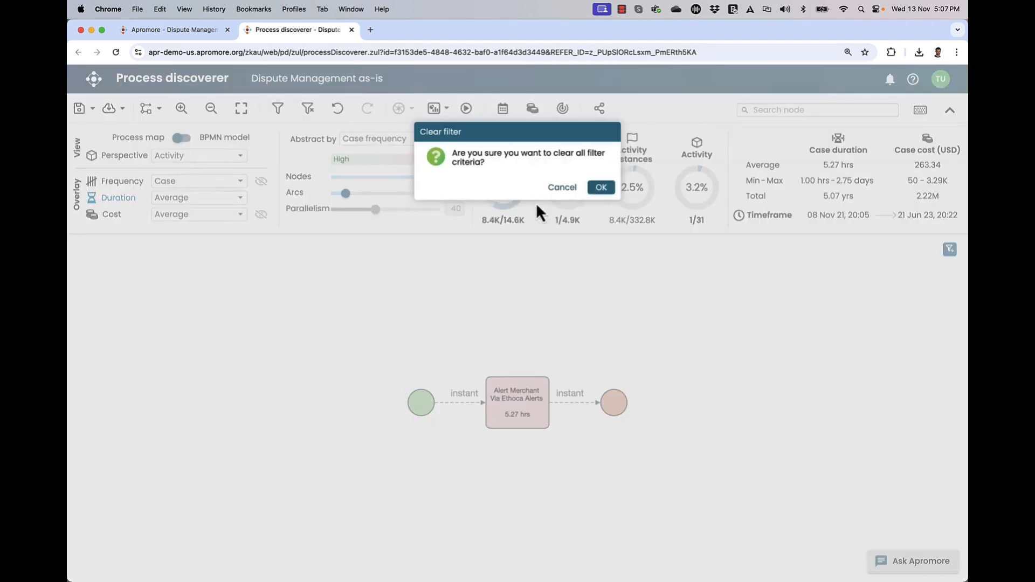
left_click(591, 191)
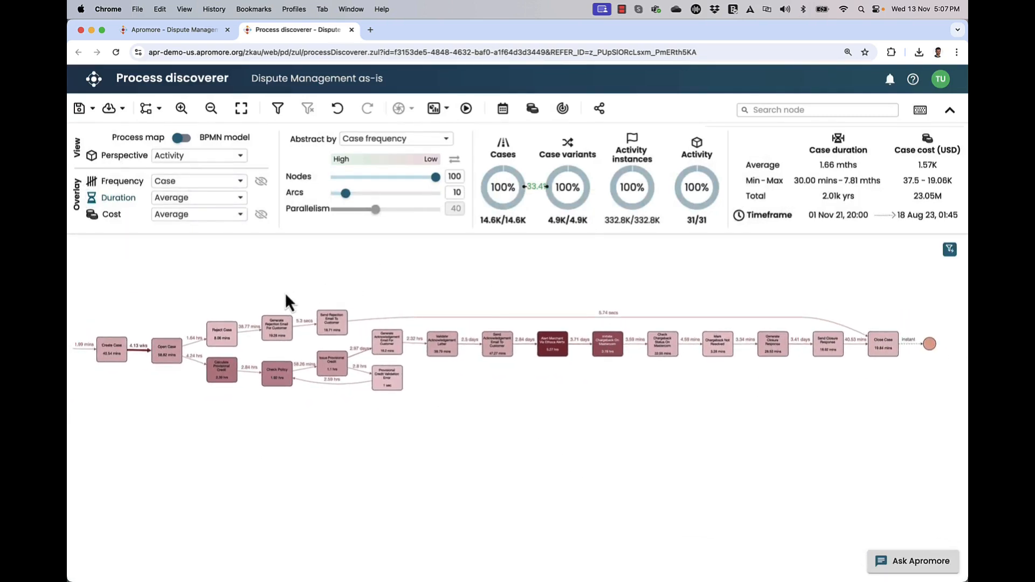
Step: Highlight the activities from Open Case to Close Case on the map and release the selection
left_click_drag(147, 263, 910, 412)
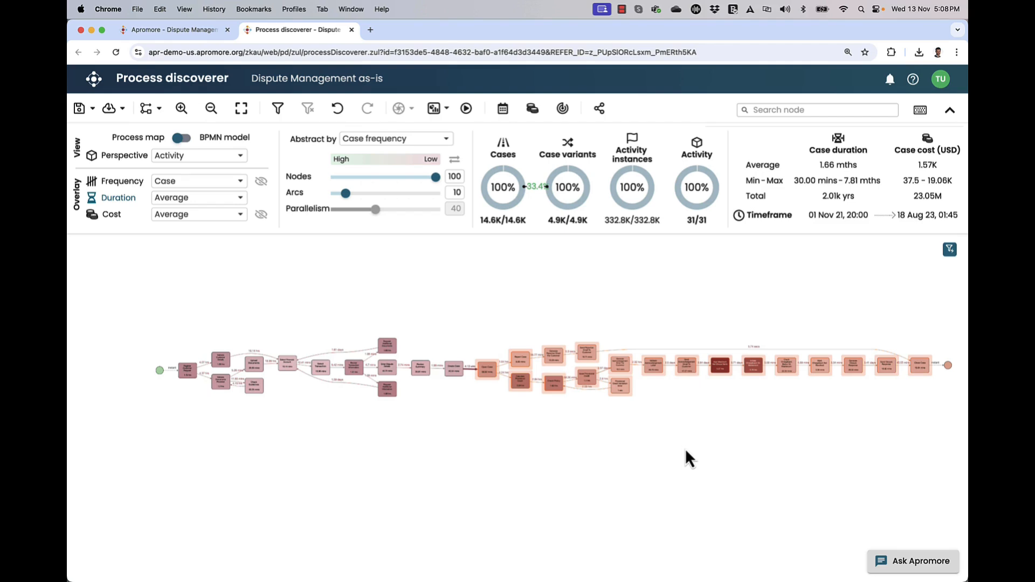
left_click(686, 451)
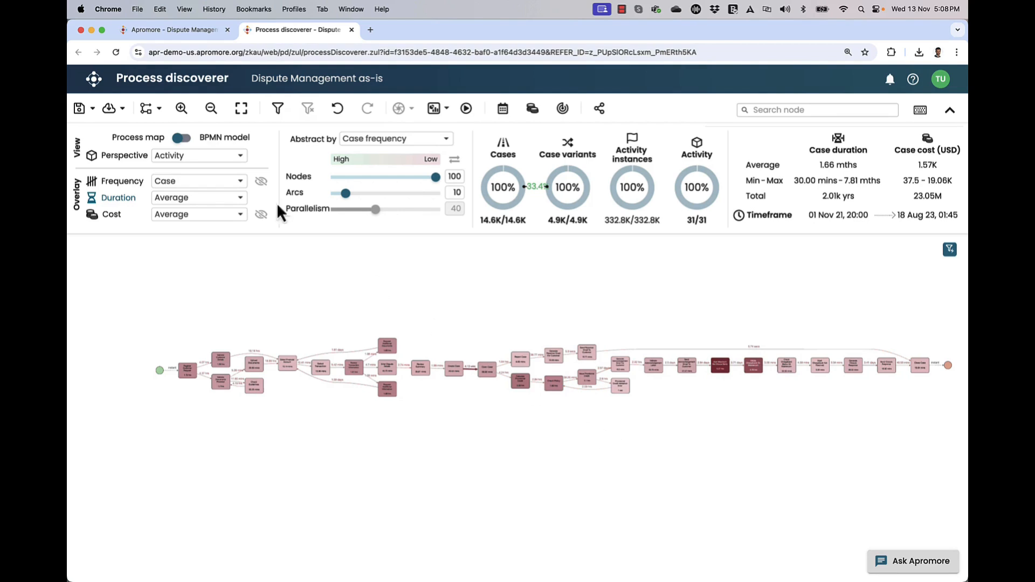
Step: Display the map as a BPMN model with case frequency and save it in Banking / Dispute Management / Simulation with simulation parameters included
left_click(111, 185)
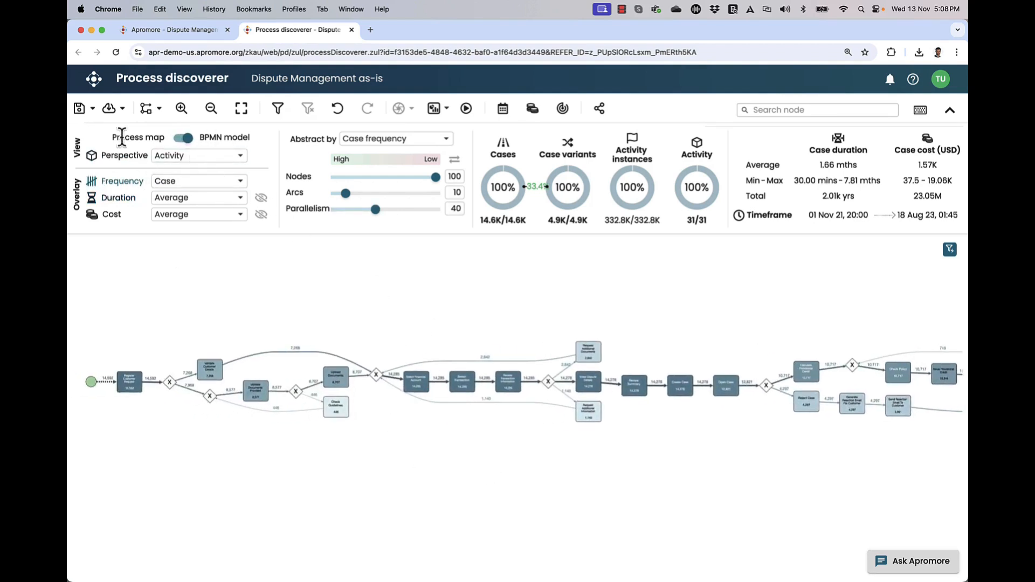
left_click(90, 110)
left_click(104, 164)
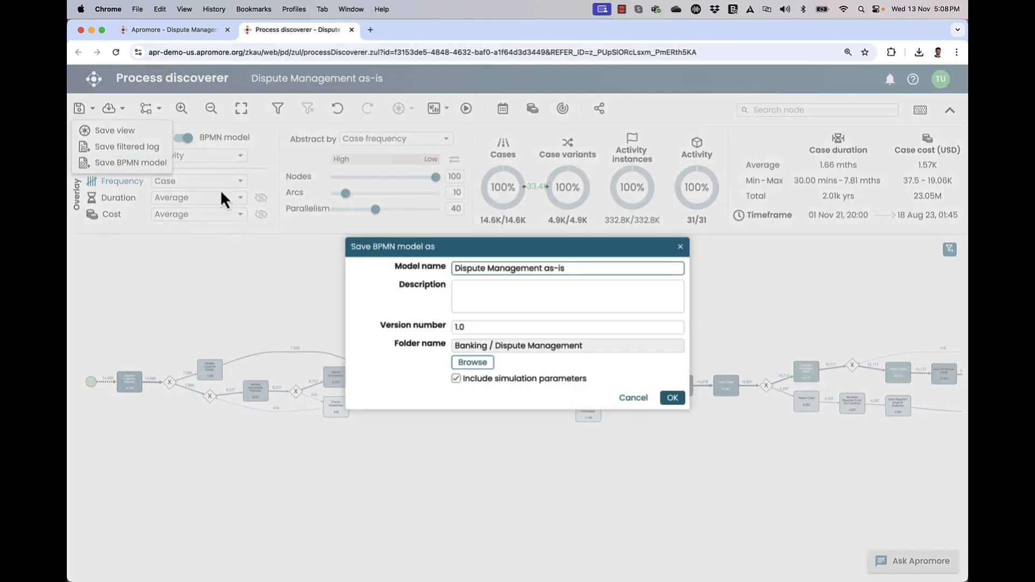
left_click(468, 367)
left_click(454, 269)
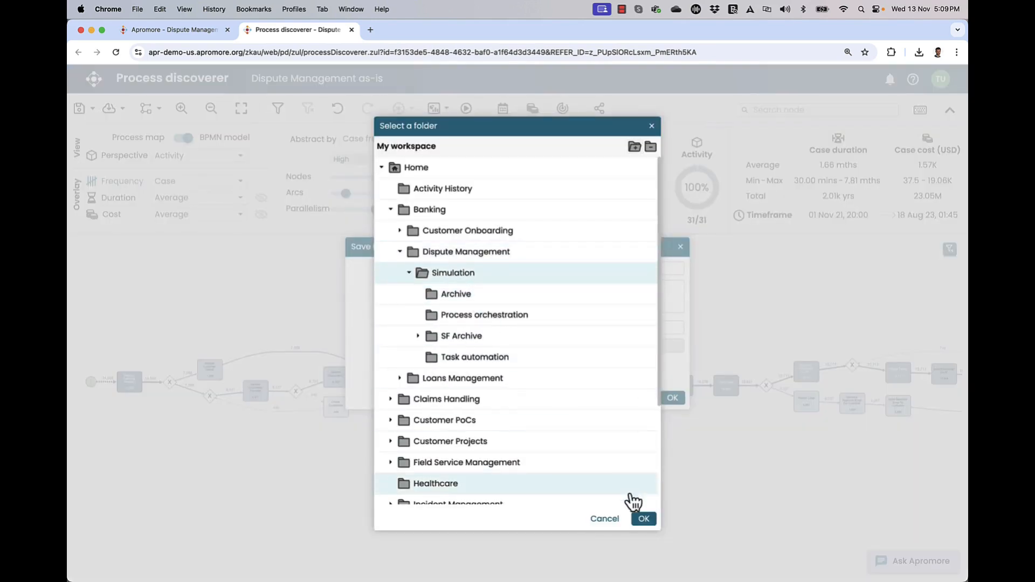
left_click(645, 520)
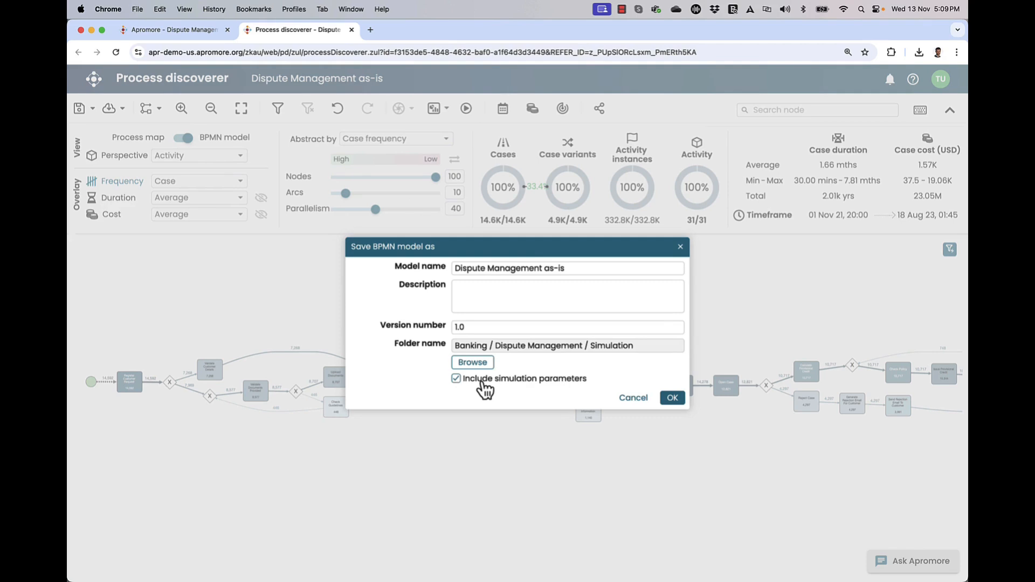
left_click(672, 398)
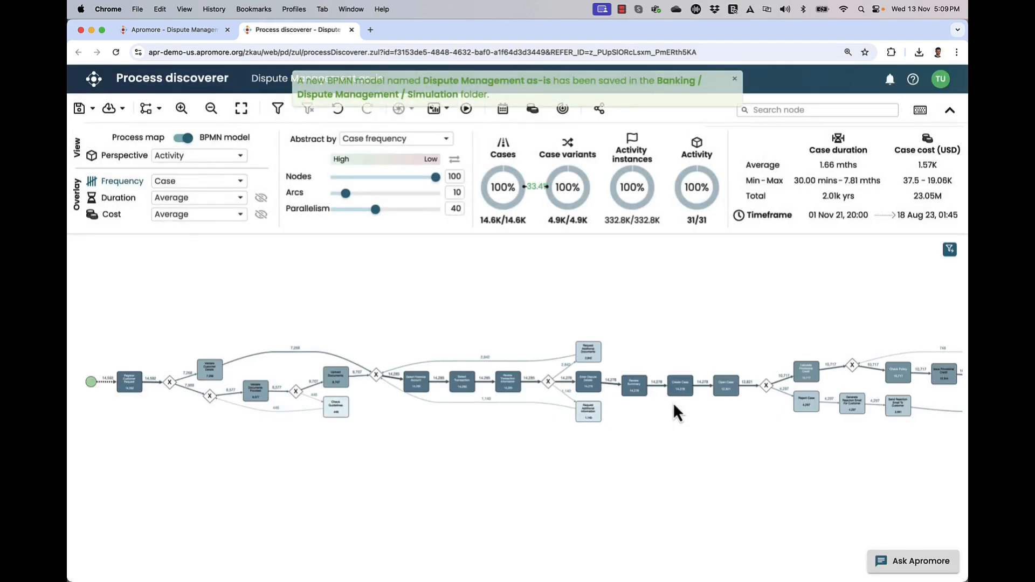
Step: Open the Dispute Management as-is BPMN model from the portal's Simulation folder for editing
left_click(165, 32)
double_click(351, 225)
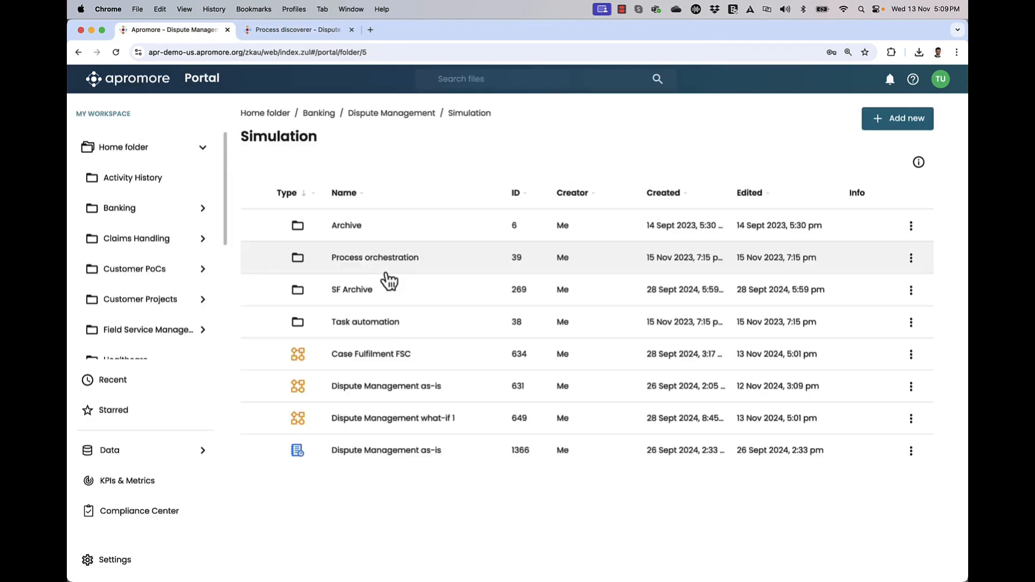
left_click(380, 399)
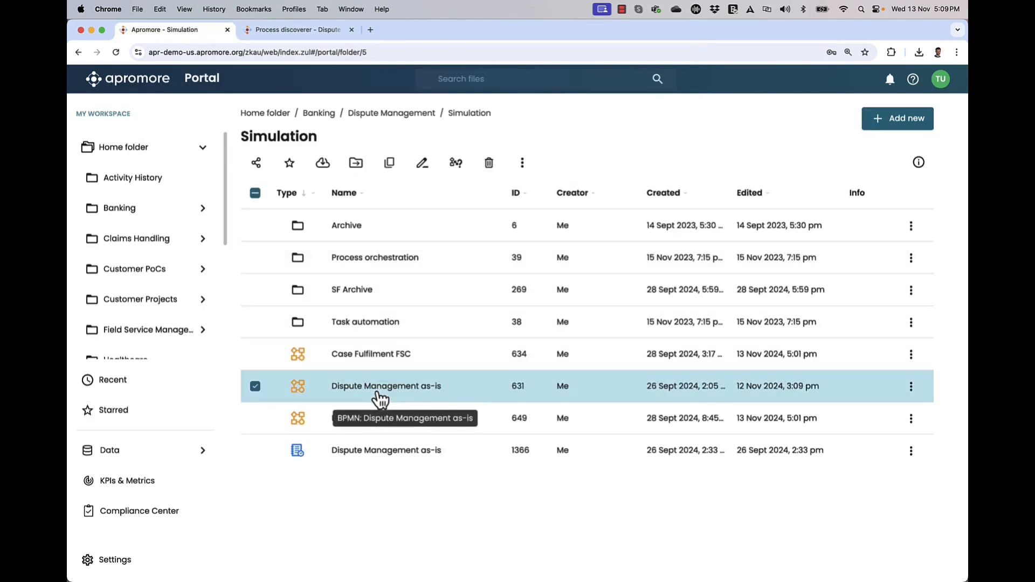
double_click(379, 394)
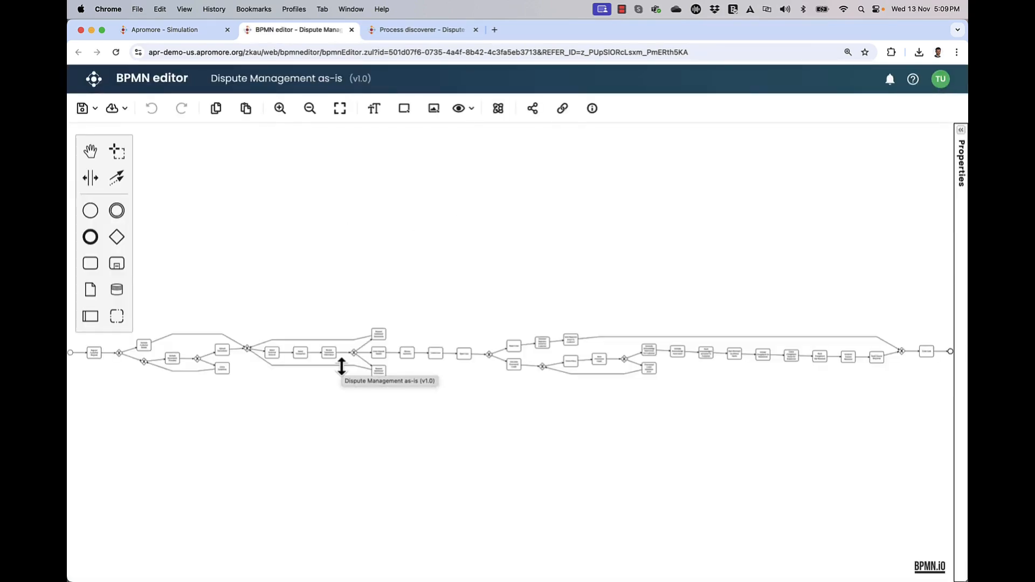
scroll(343, 365, "up", 5)
left_click(469, 257)
left_click_drag(535, 239, 469, 175)
left_click(399, 195)
left_click(456, 184)
key("Delete")
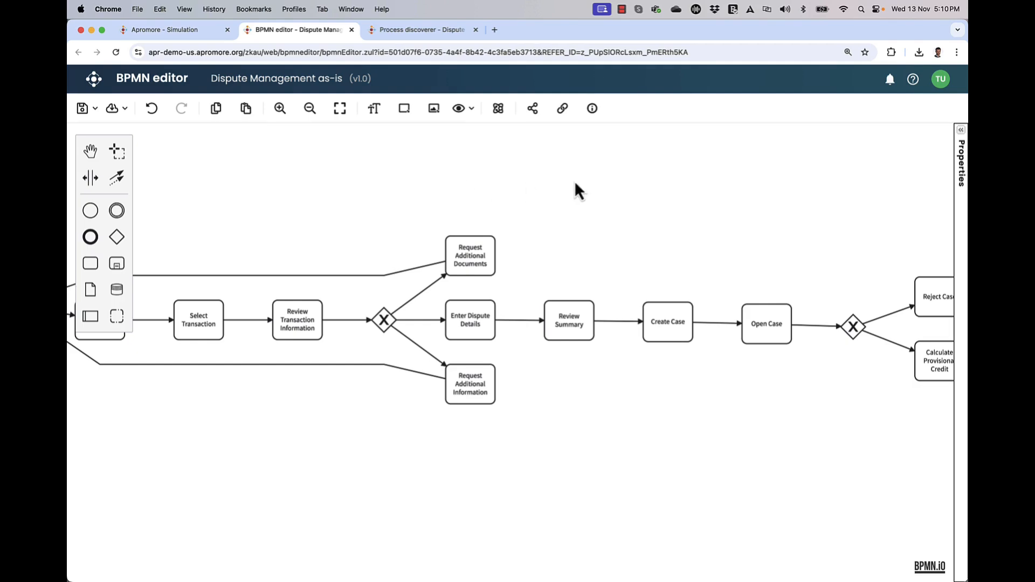
Step: Show the model's simulation properties and inspect the 24/7 inter arrival time settings
left_click(961, 130)
left_click(934, 151)
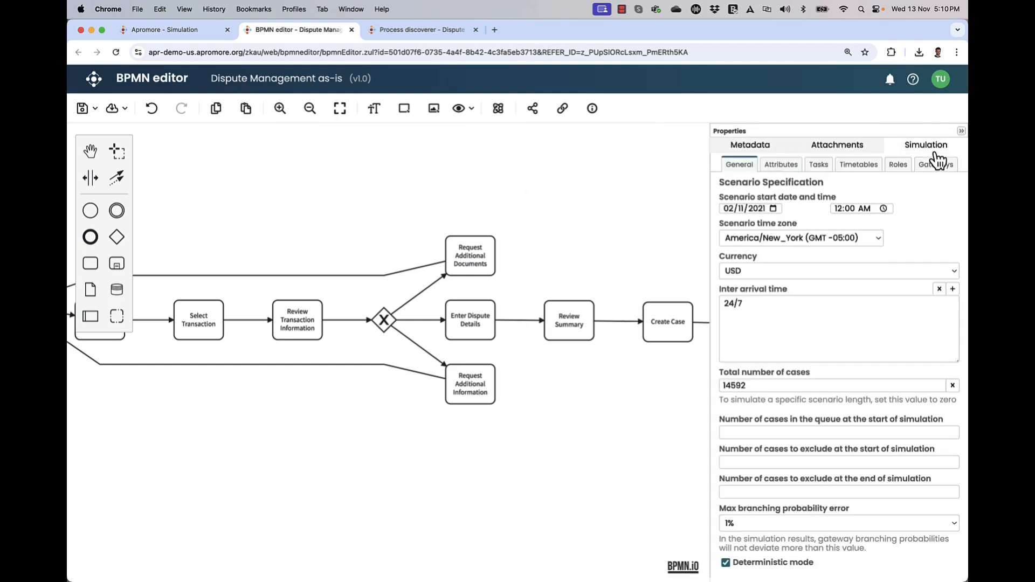
left_click(741, 306)
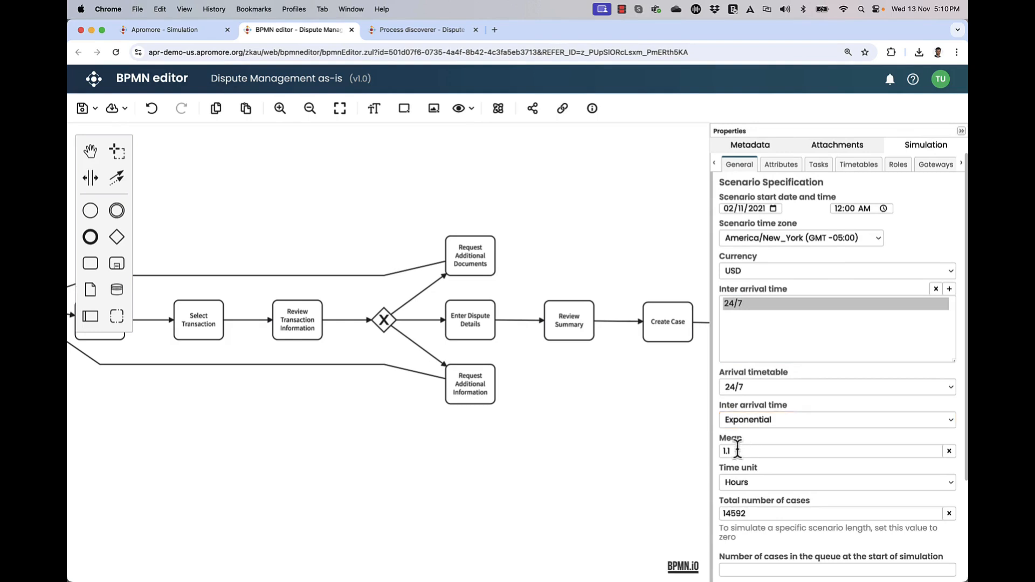
Step: Examine the simulation parameters of the Case Officer role, the tasks and the gateways
left_click(898, 164)
left_click(790, 204)
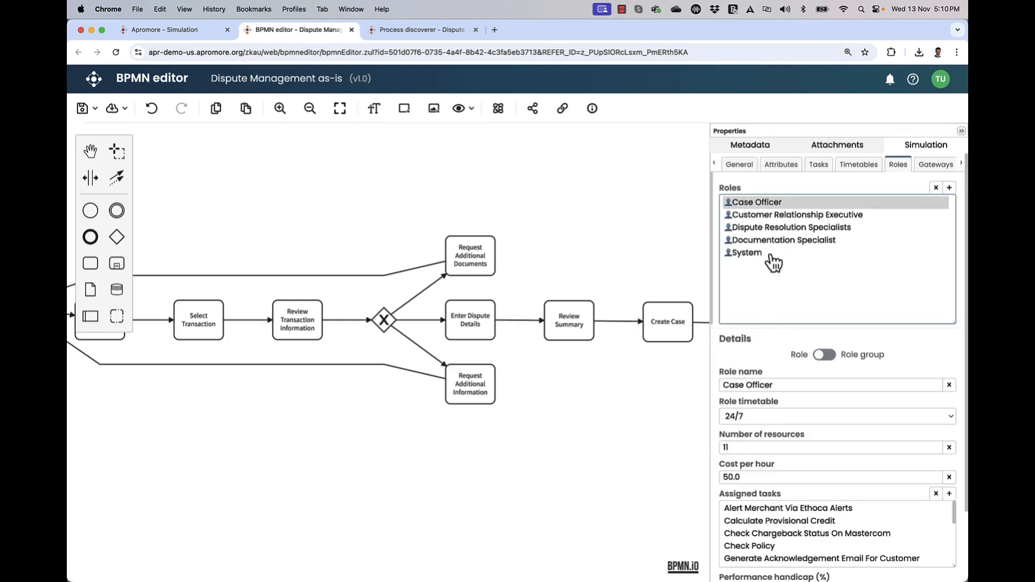
left_click(818, 164)
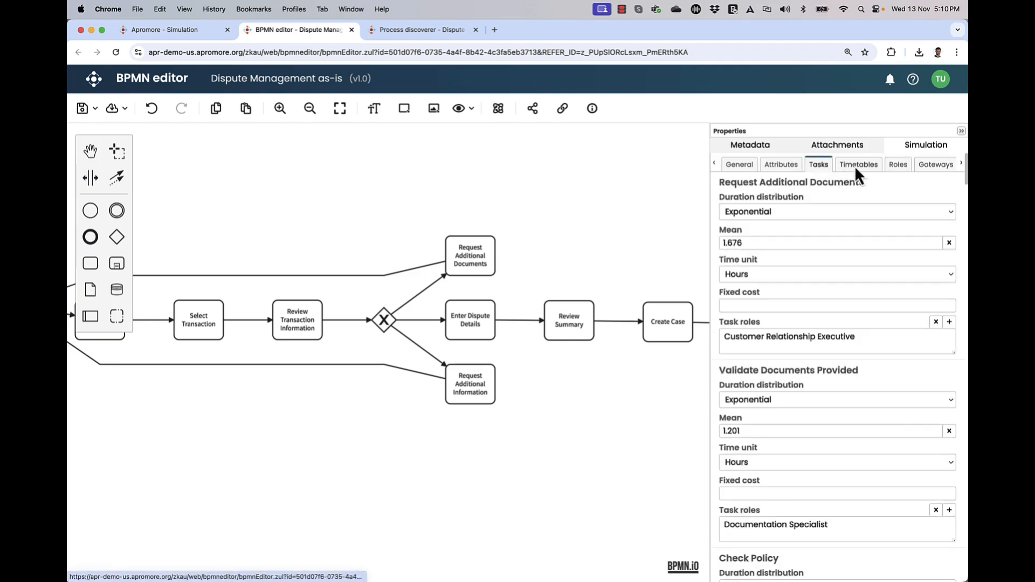
left_click(922, 167)
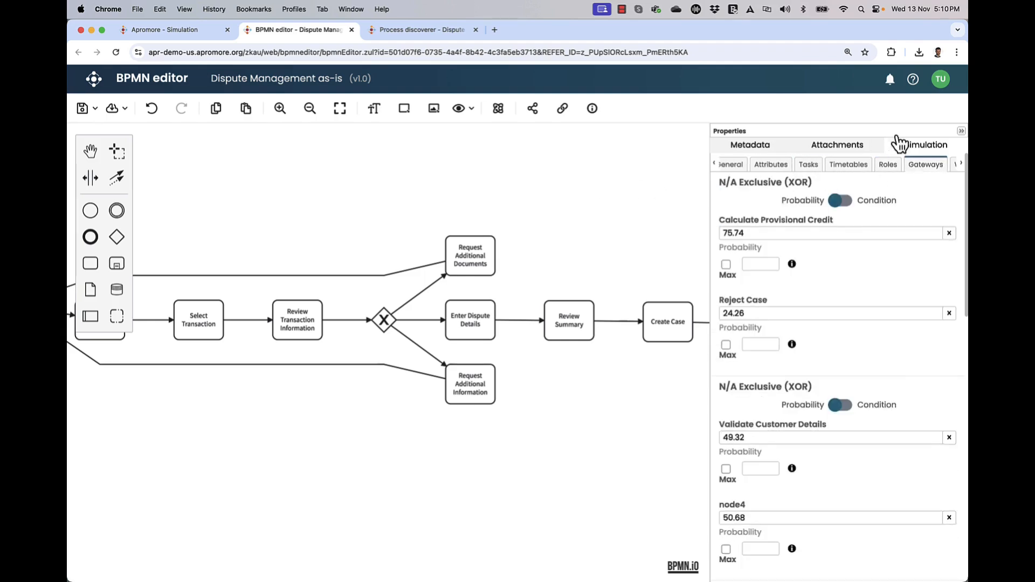
Step: Collapse the properties of the as-is model and open the Dispute Management what-if 1 BPMN model from the portal's Simulation folder
left_click(961, 132)
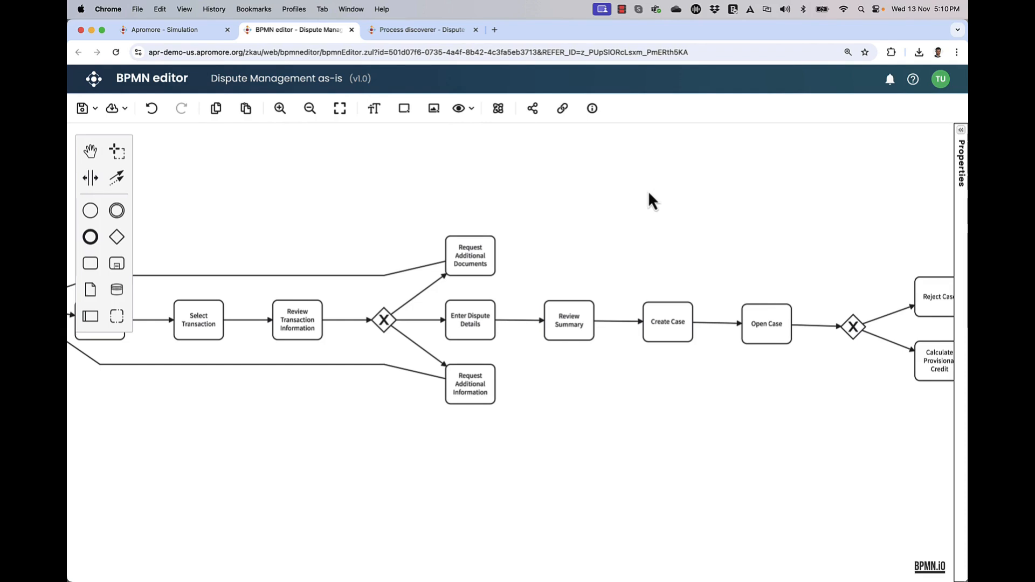
left_click(172, 30)
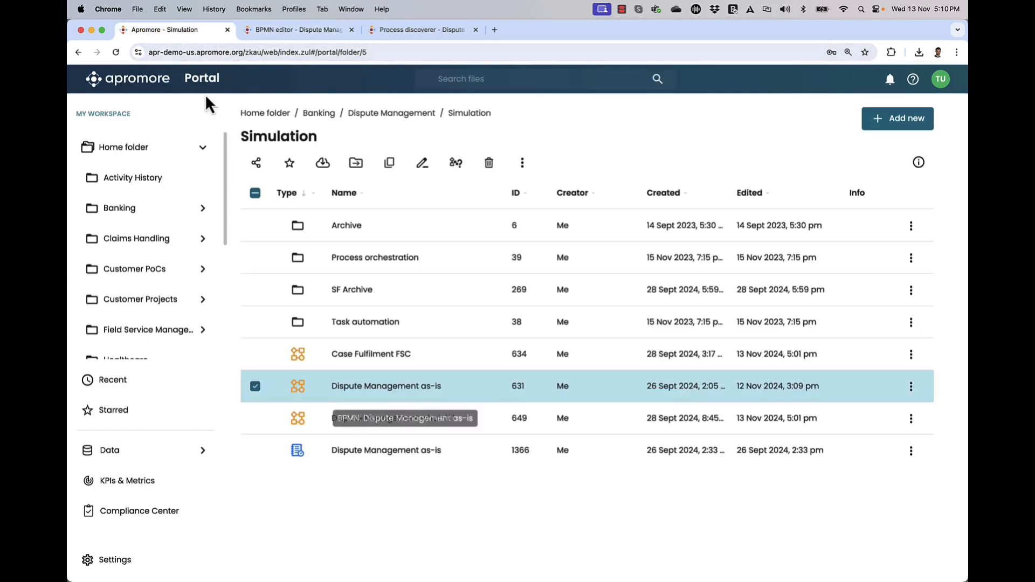
left_click(370, 419)
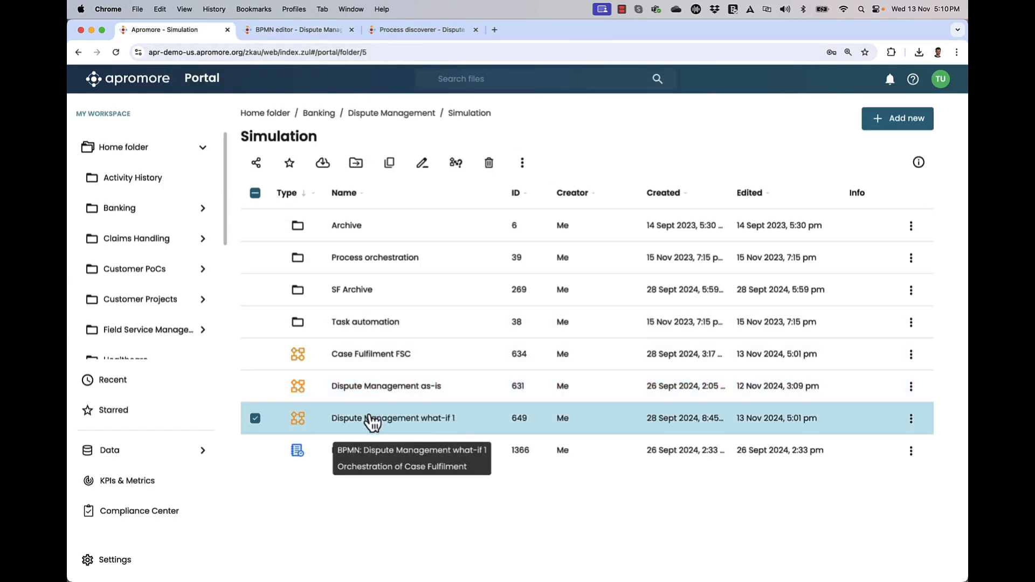
double_click(372, 422)
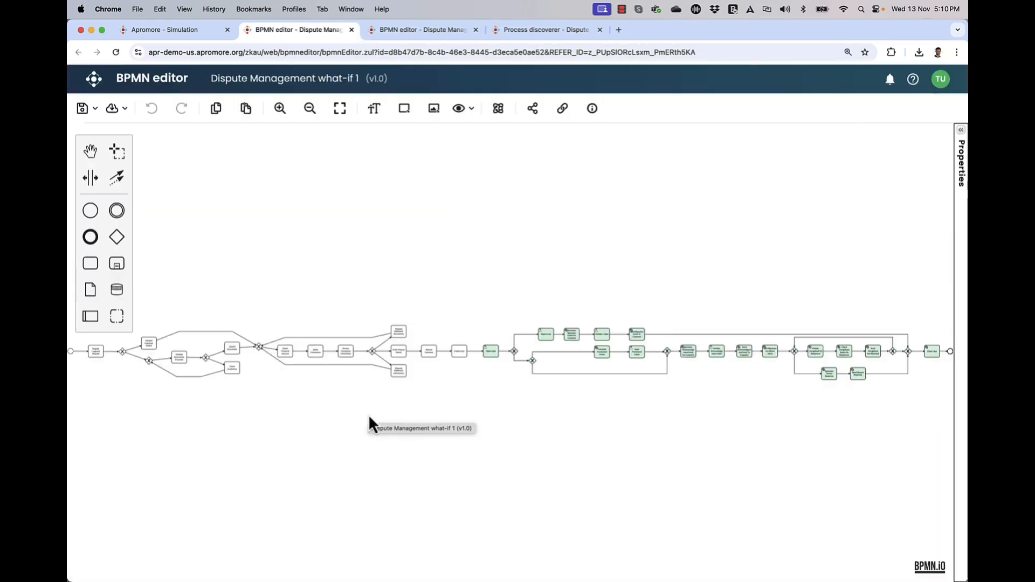
Step: Inspect the simulation parameters of the Open Case task in the what-if 1 model
scroll(651, 370, "up", 5)
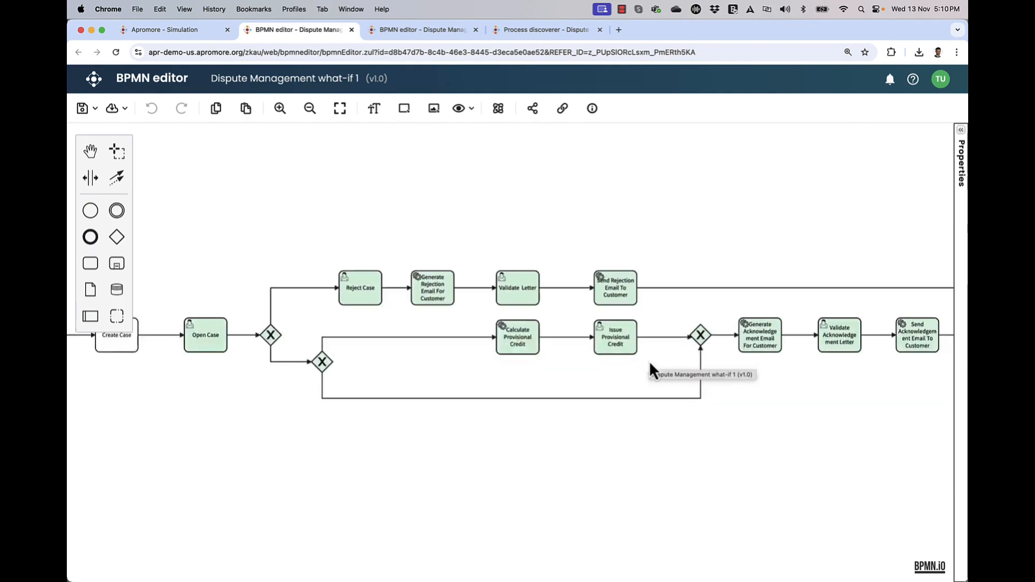
scroll(649, 361, "down", 2)
left_click_drag(539, 457, 483, 463)
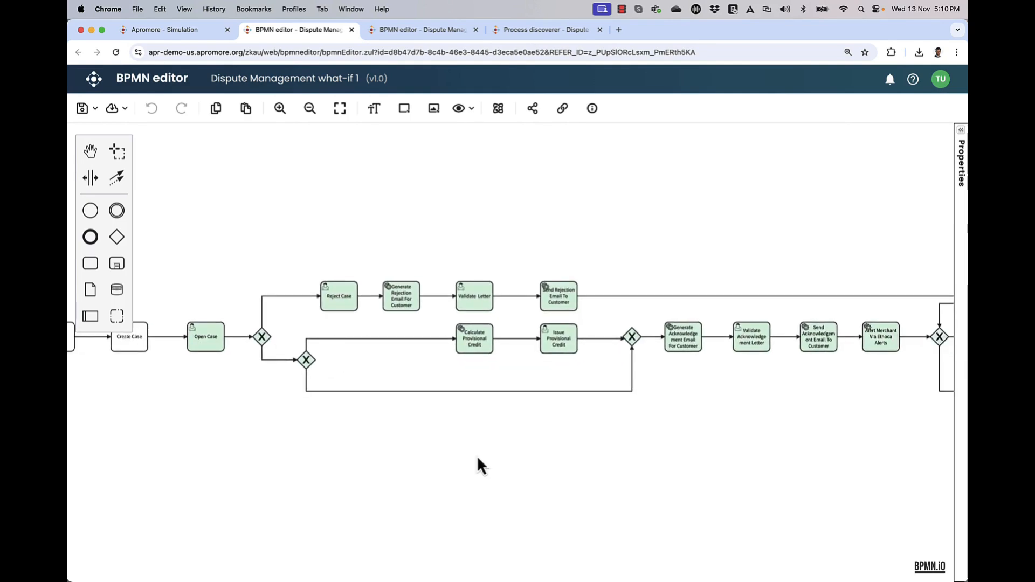
left_click(205, 337)
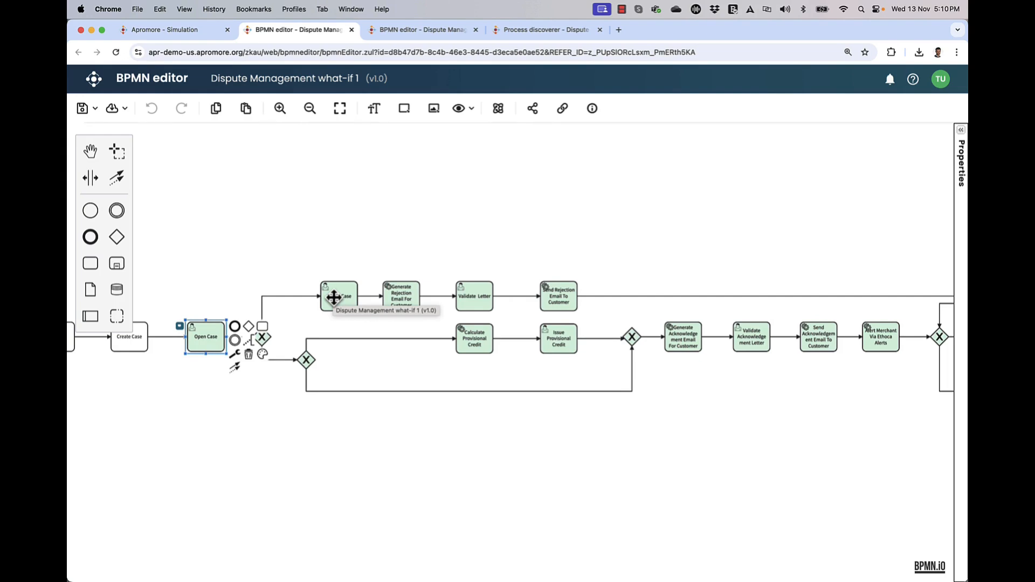
left_click(962, 139)
left_click(928, 147)
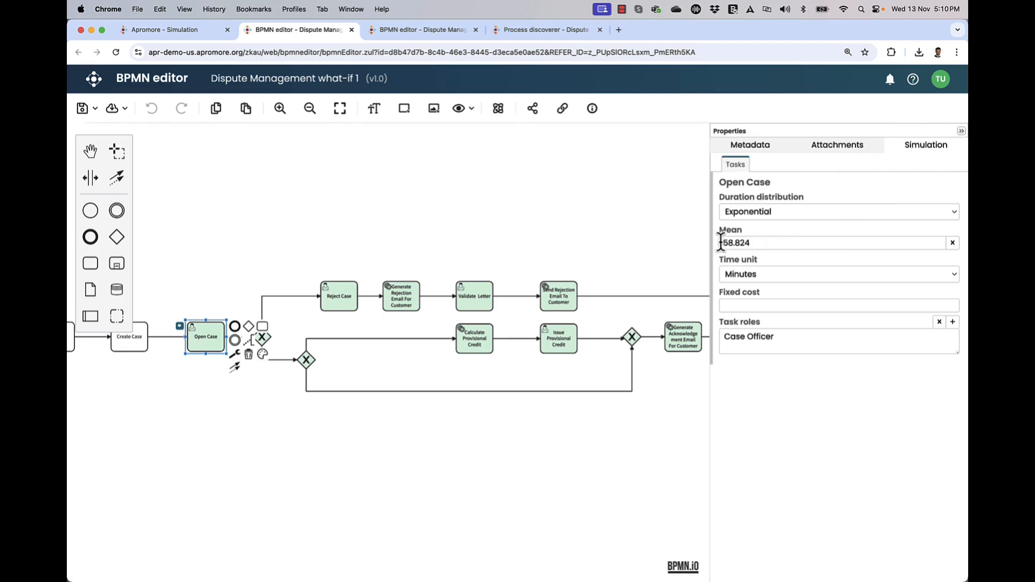
Step: Check the average duration of Open Case in the process discoverer's as-is map and return to the what-if 1 model
left_click(518, 31)
left_click(118, 198)
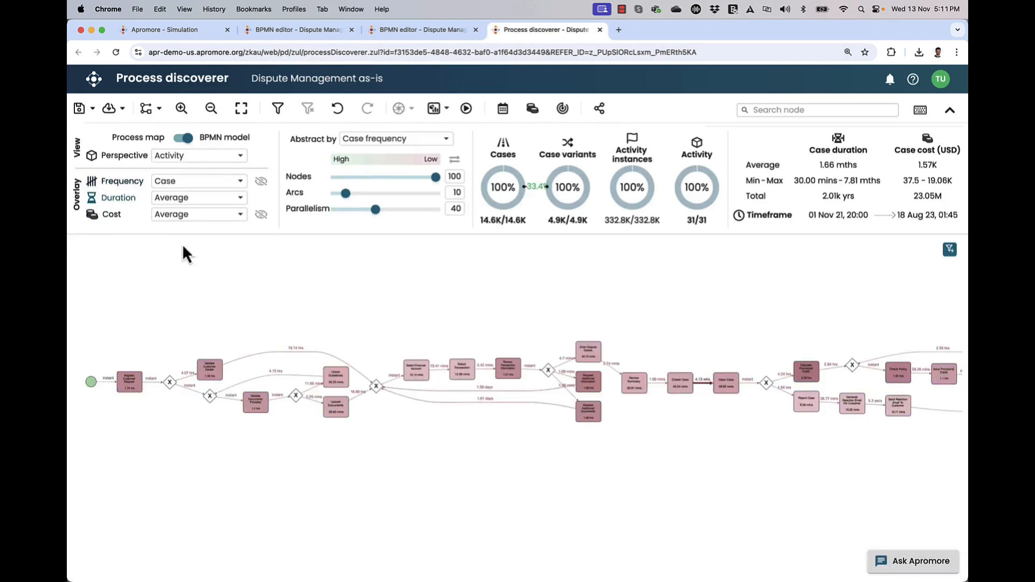
scroll(747, 396, "up", 5)
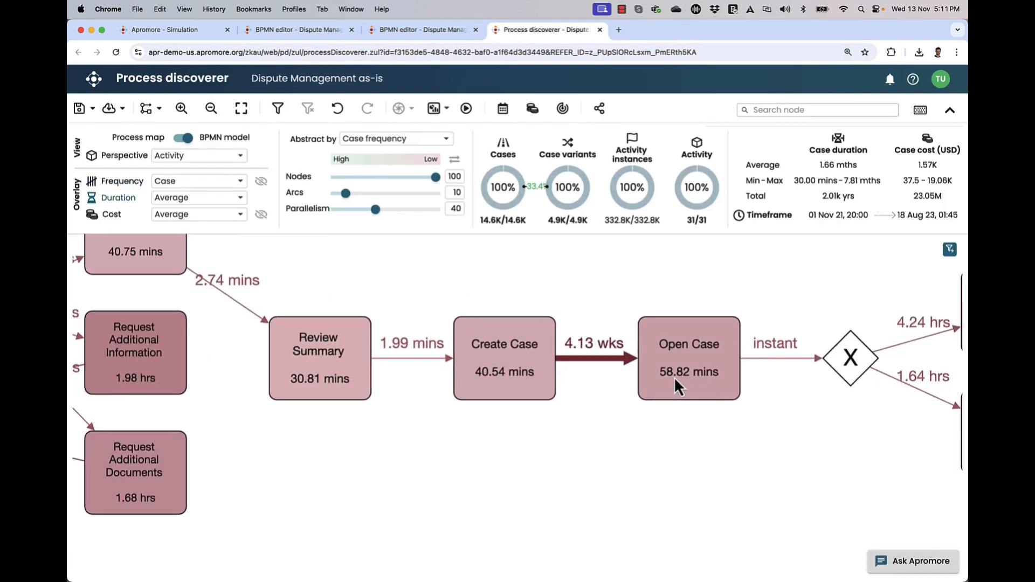
left_click(297, 30)
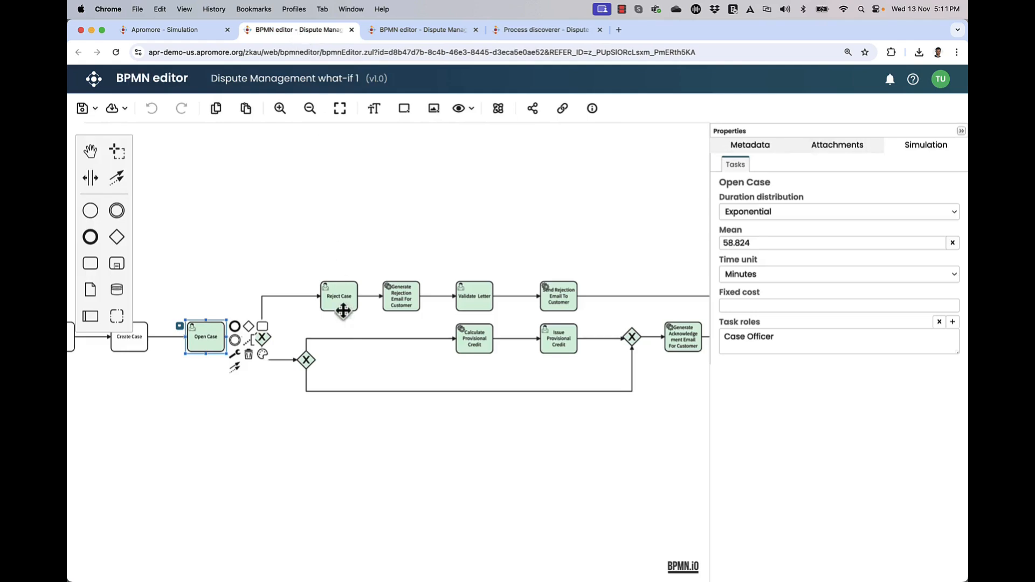
Step: Inspect the simulation parameters of the Generate Rejection Email For Customer and Send Rejection Email To Customer tasks
scroll(391, 308, "up", 3)
left_click(402, 299)
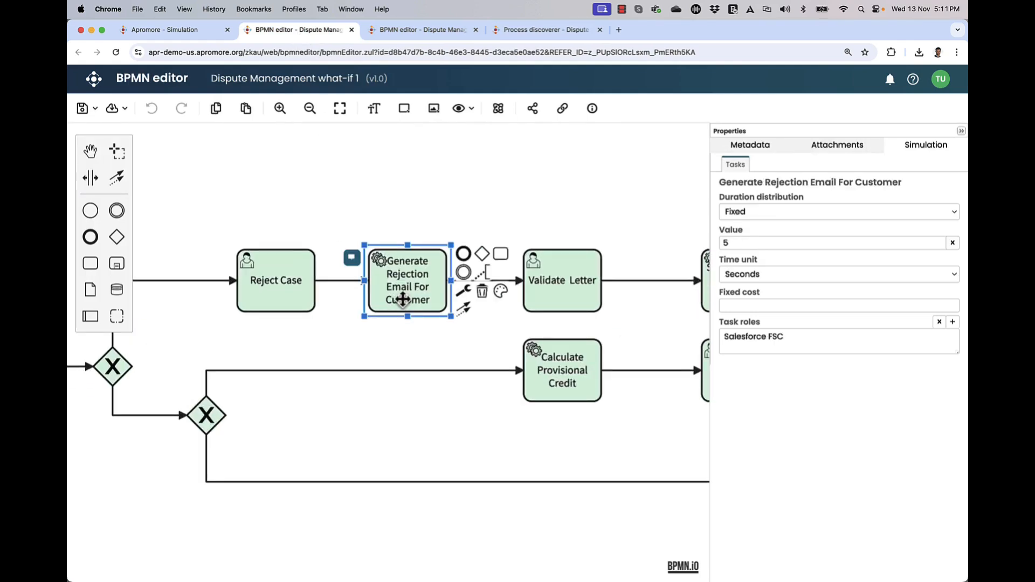
left_click(760, 347)
scroll(439, 227, "right", 5)
left_click(503, 285)
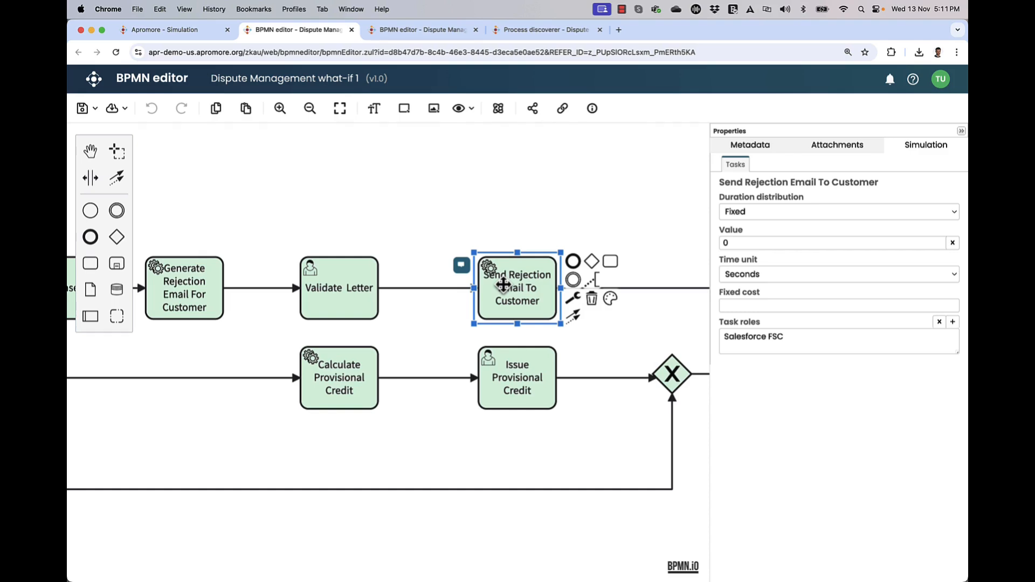
Step: Inspect the simulation parameters of the Validate Acknowledgement Letter task further along the flow
scroll(435, 225, "down", 3)
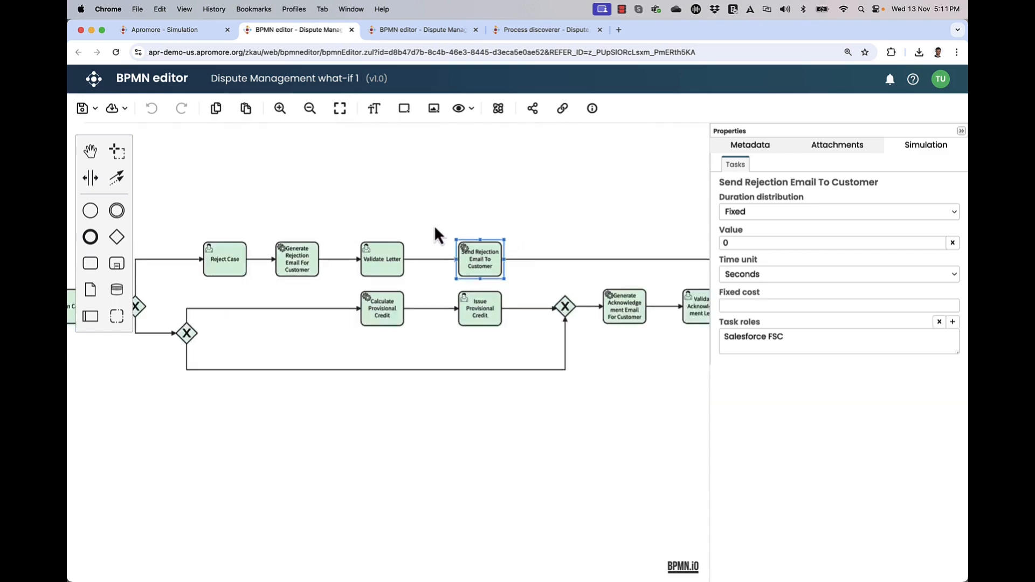
scroll(390, 406, "left", 3)
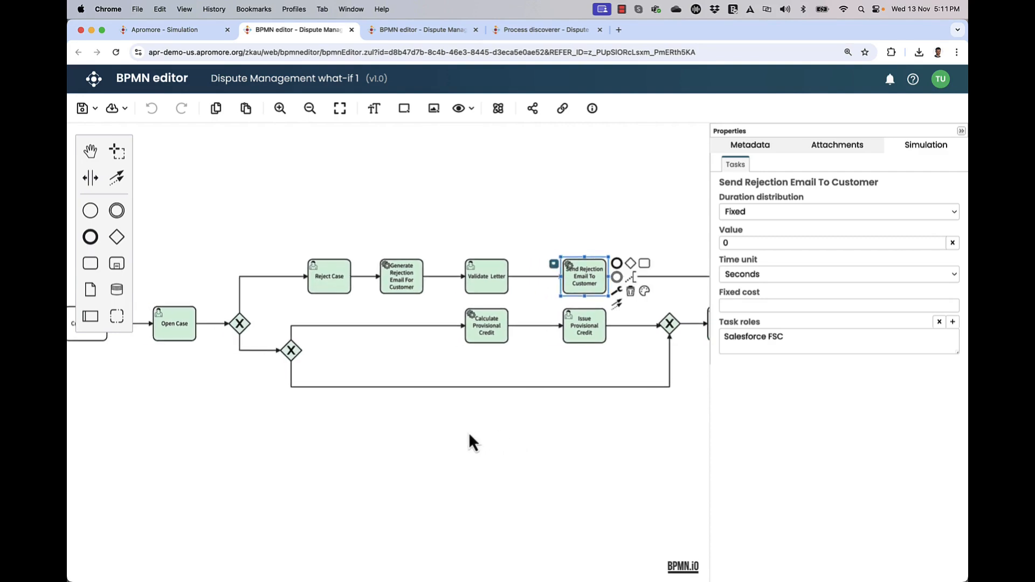
left_click_drag(469, 435, 420, 436)
left_click_drag(546, 426, 328, 433)
scroll(405, 438, "right", 5)
left_click(426, 333)
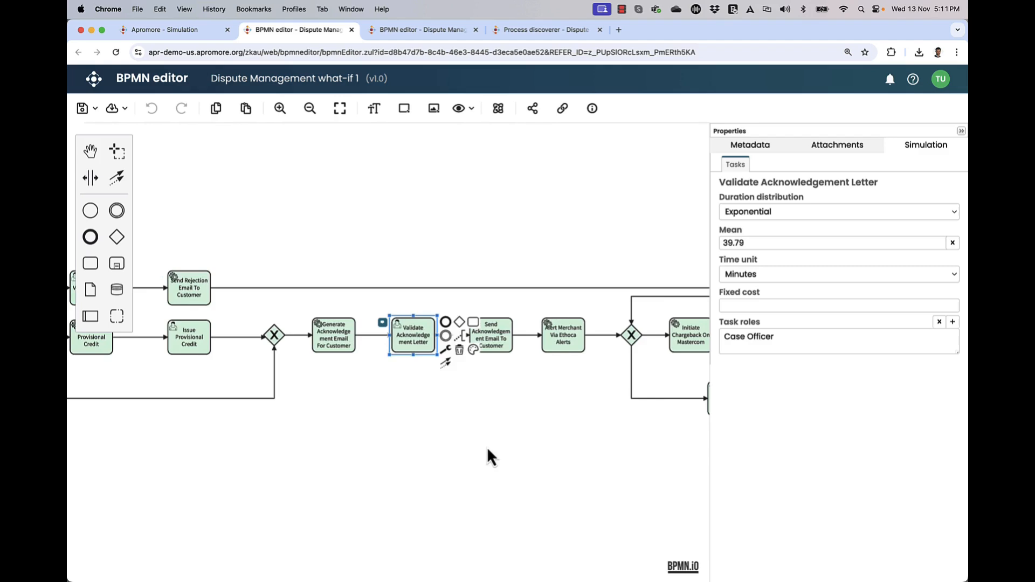
Step: Simulate the what-if 1 model and save the generated log as Dispute Management what-if 1, without the scenario suffix
scroll(491, 457, "left", 3)
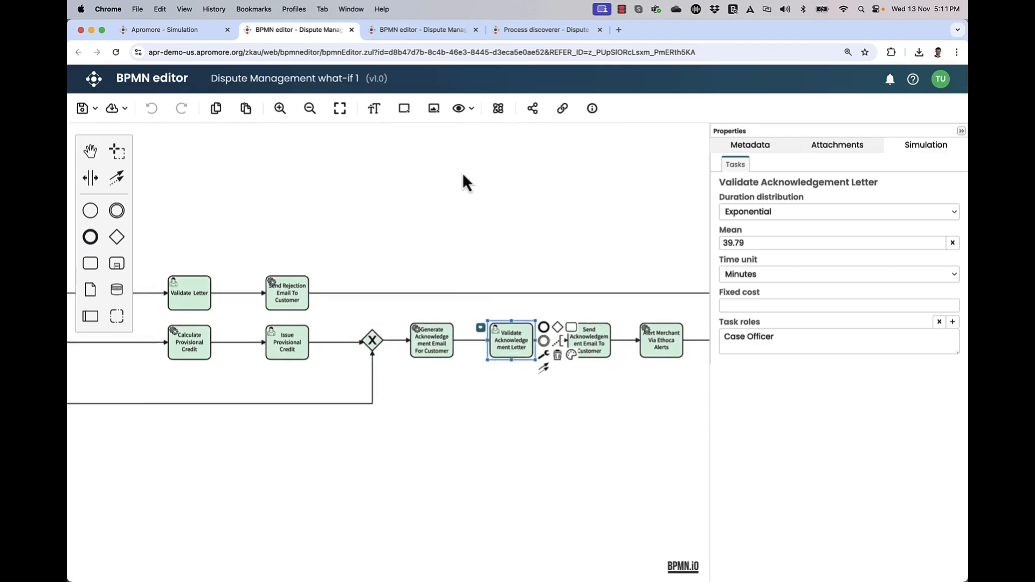
scroll(464, 175, "down", 5)
left_click_drag(466, 175, 658, 219)
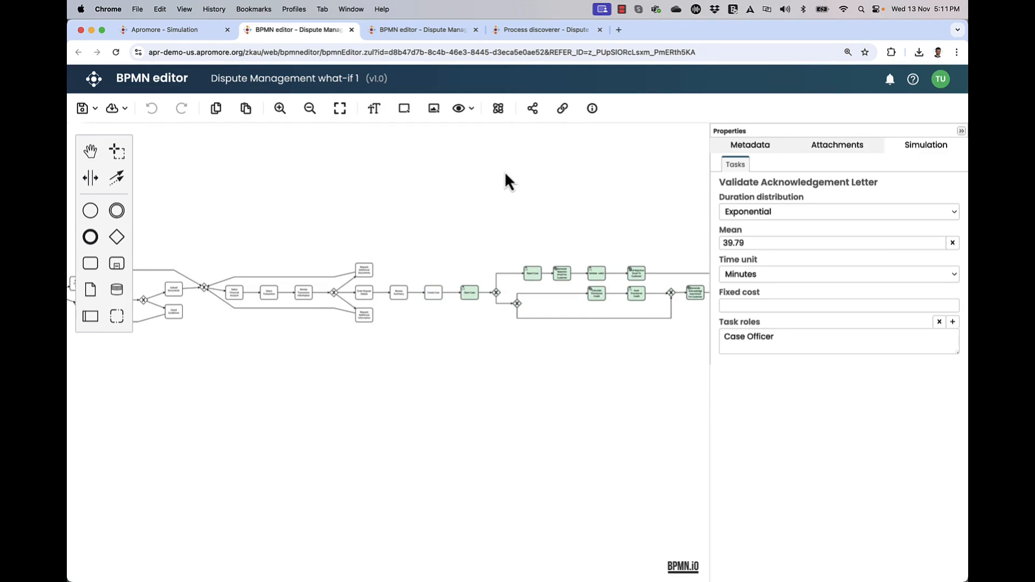
left_click(499, 110)
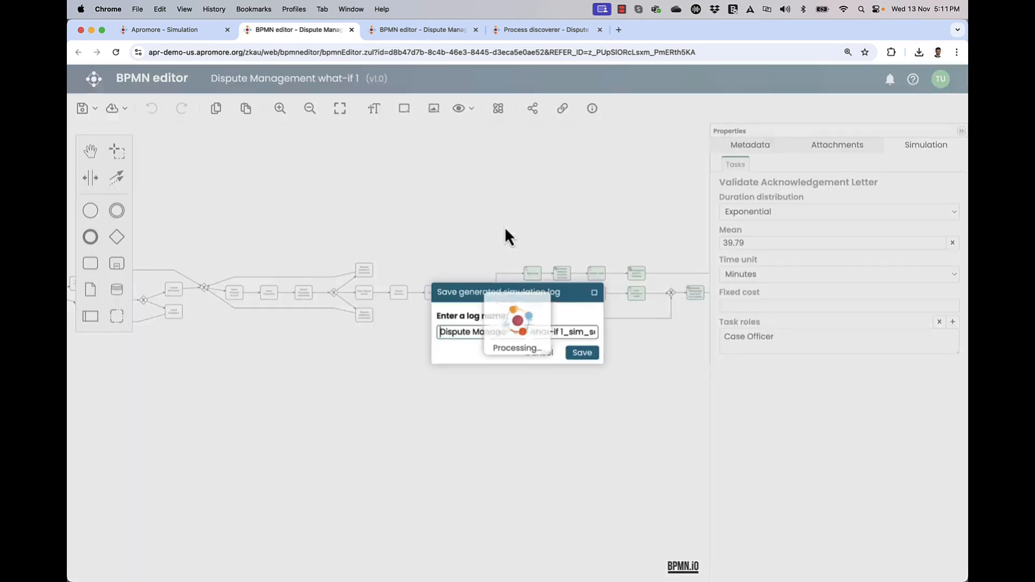
left_click_drag(563, 331, 668, 336)
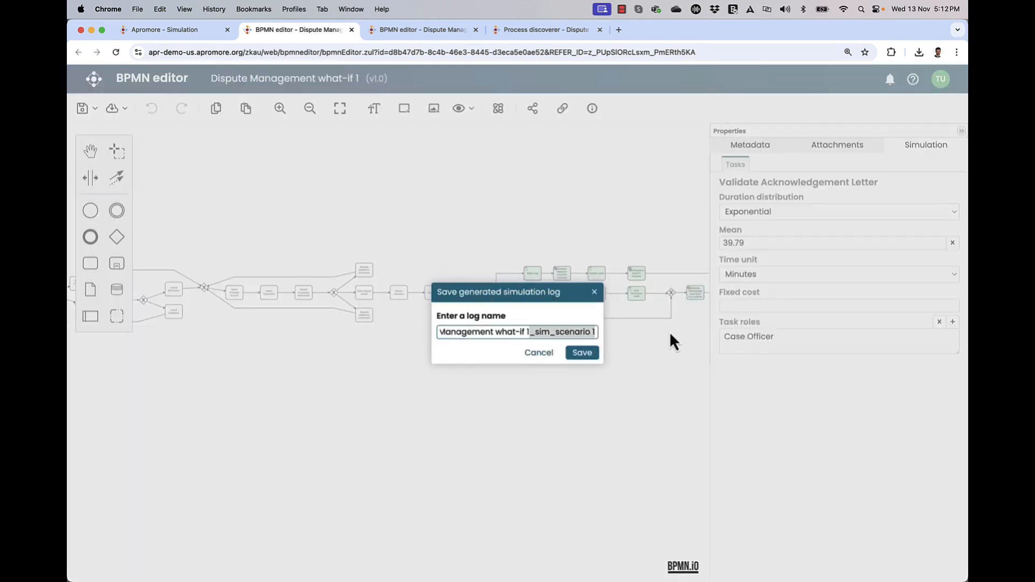
key("BackSpace")
left_click(587, 356)
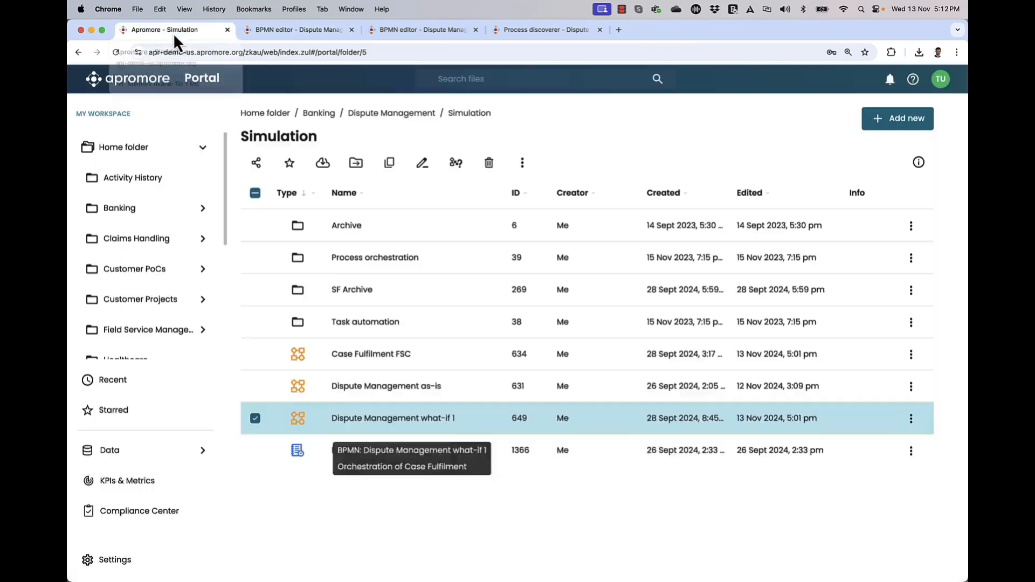
Step: Create a dashboard comparing the Dispute Management as-is and Dispute Management what-if 1 logs from the Simulation folder
left_click(173, 33)
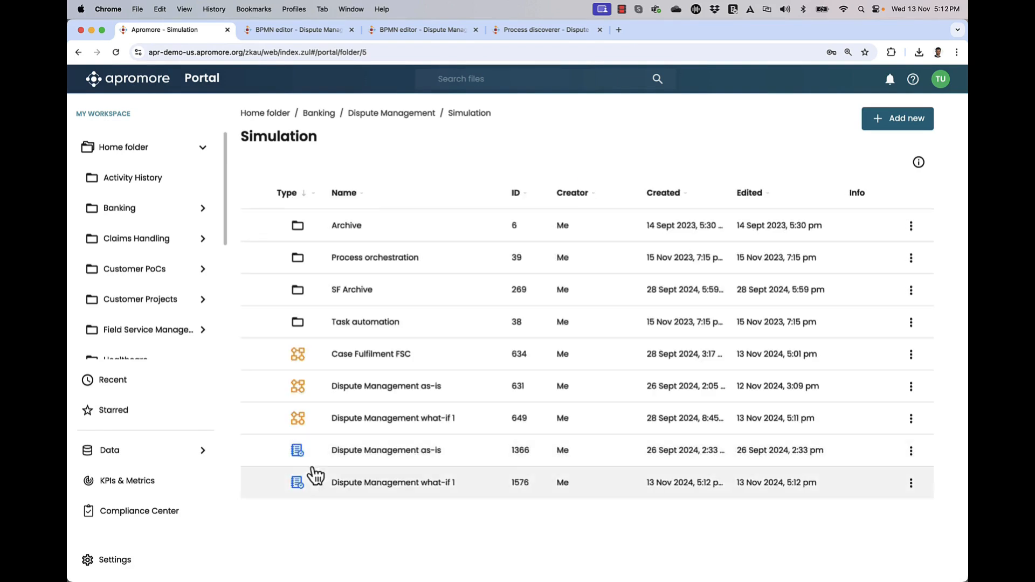
left_click(255, 451)
left_click(255, 483)
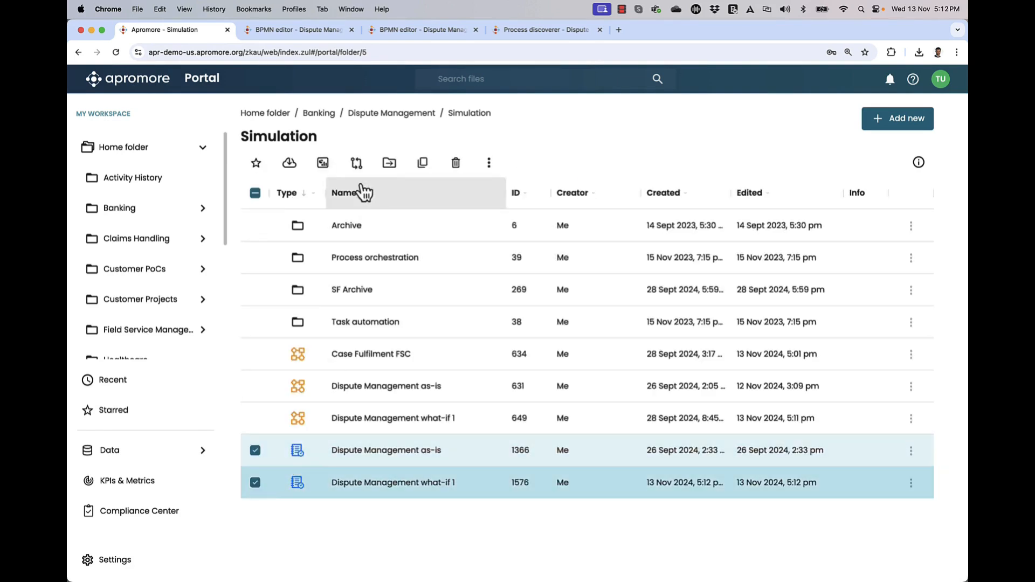
left_click(323, 163)
left_click(331, 188)
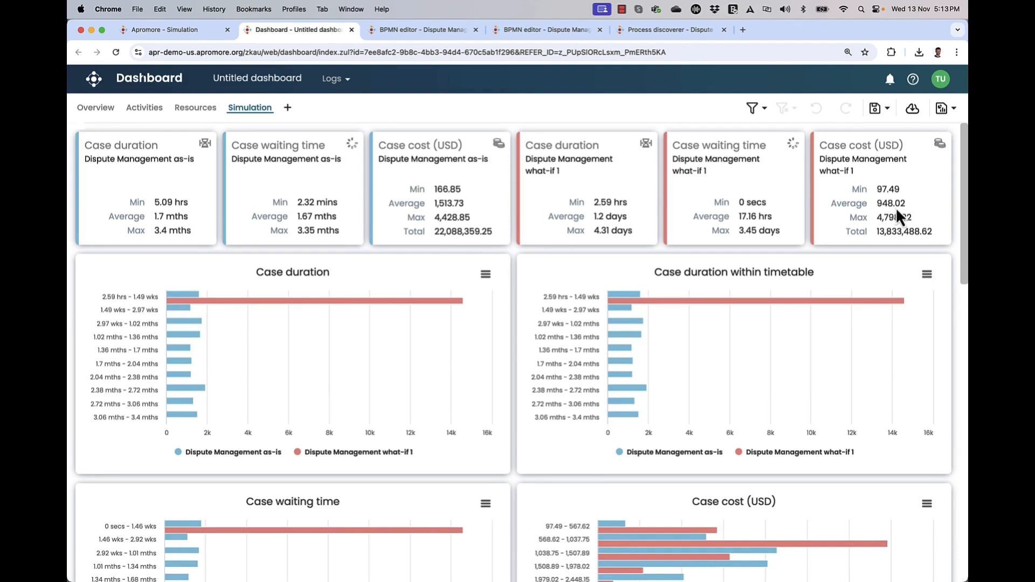
Step: Compare the resource utilization of the Case Officer, Customer Relationship Executive and Documentation Specialist roles between the as-is and what-if 1 logs
scroll(797, 235, "down", 10)
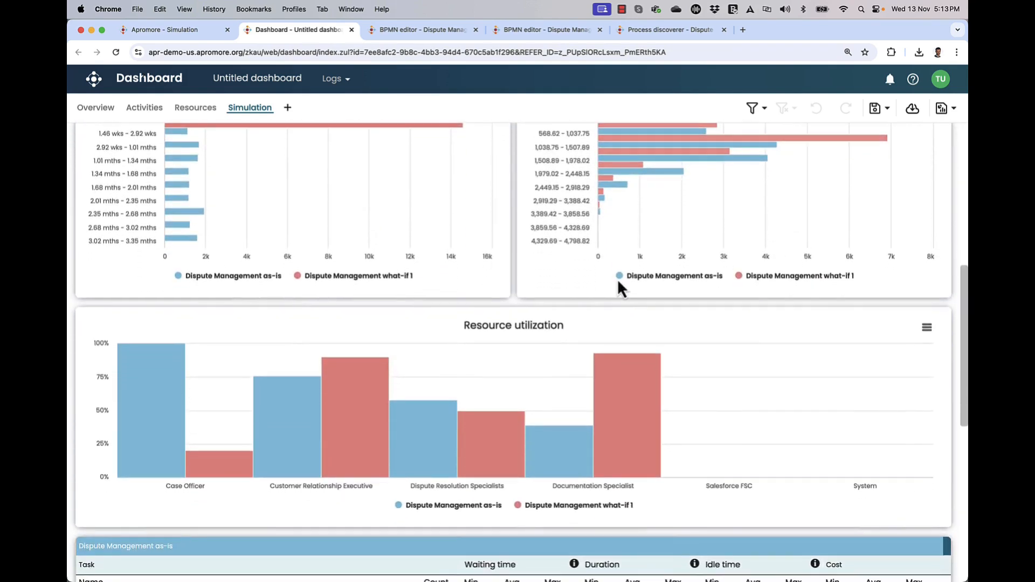
mouse_move(123, 355)
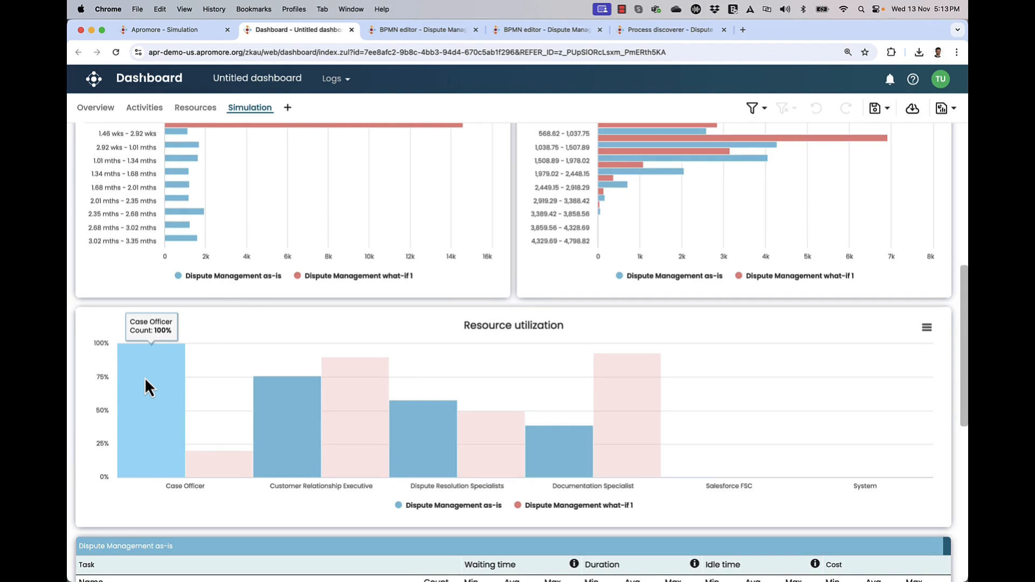
mouse_move(215, 462)
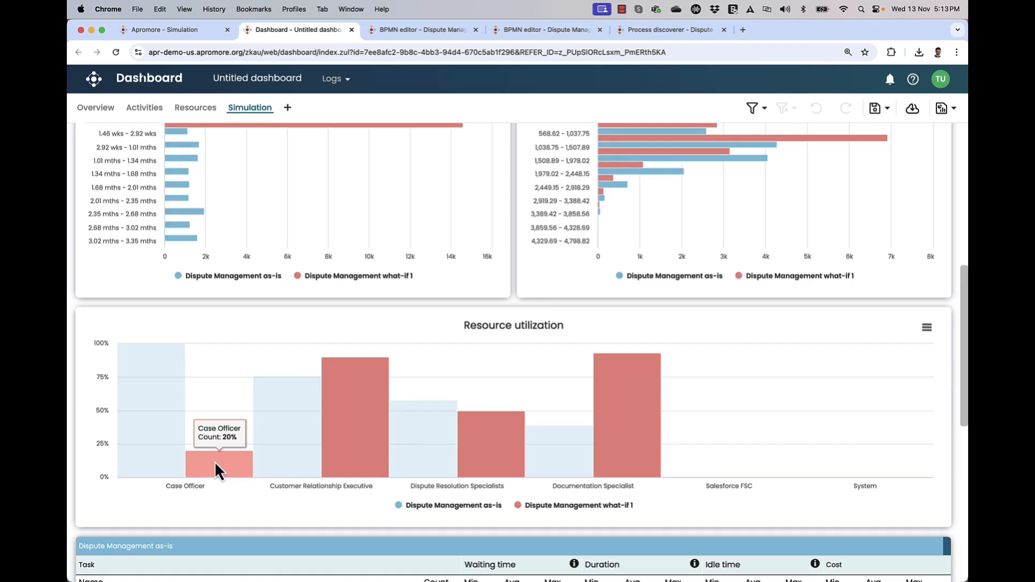
mouse_move(329, 444)
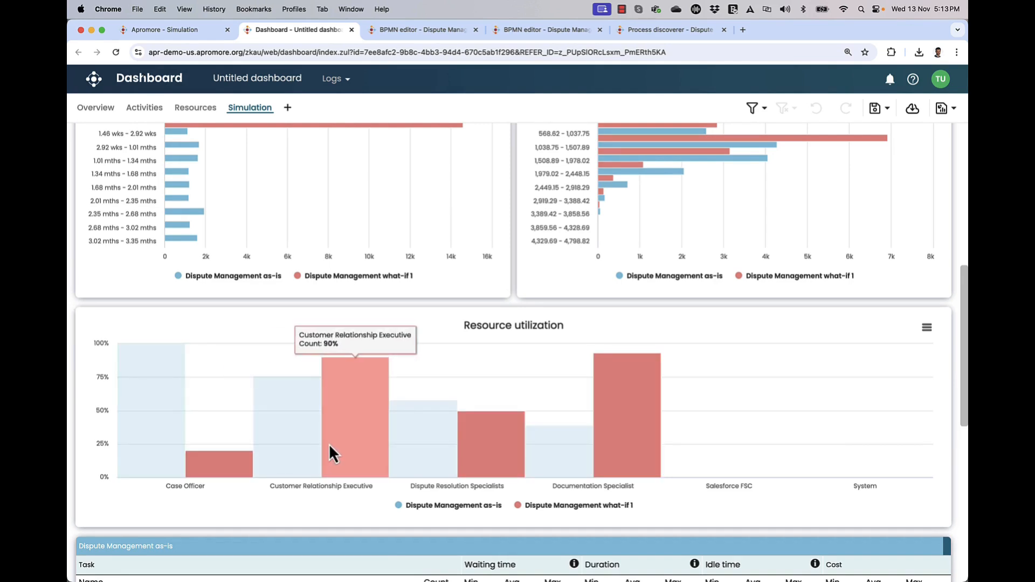
mouse_move(559, 451)
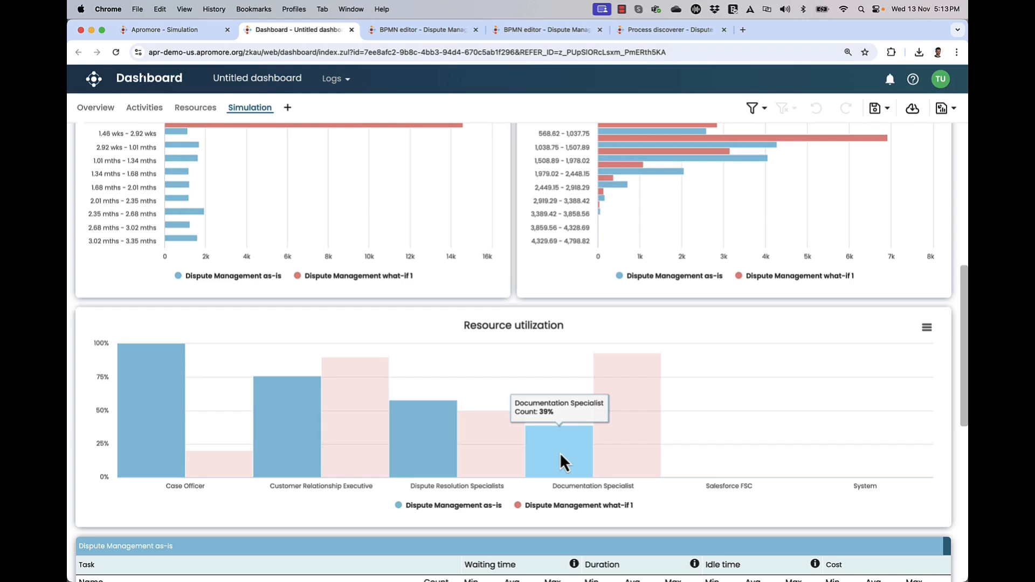
mouse_move(607, 437)
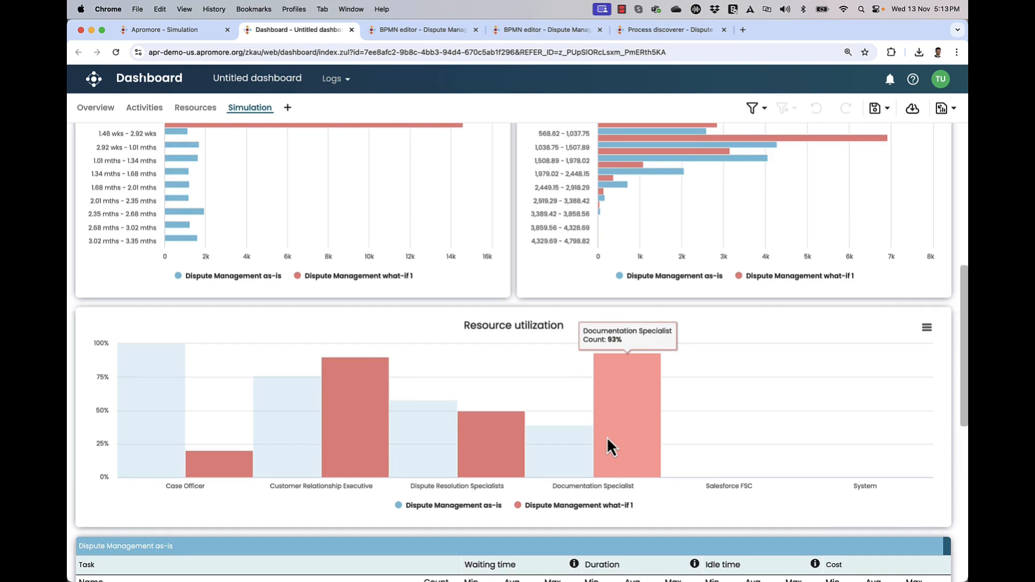
scroll(607, 439, "up", 8)
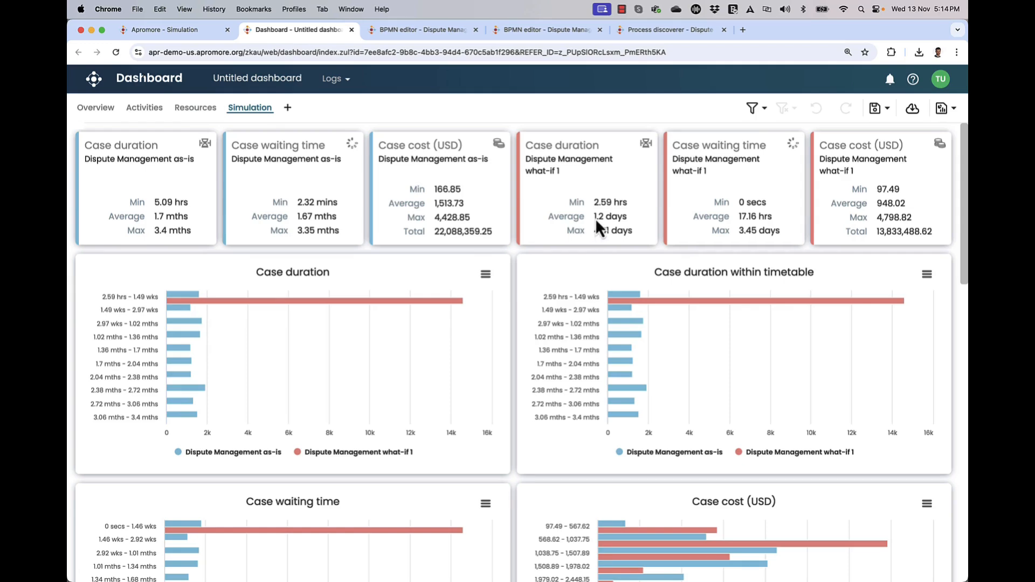
Step: Return to the Dispute Management what-if 1 model and examine its green case fulfilment tasks from Open Case onwards
key("ctrl+shift+Tab")
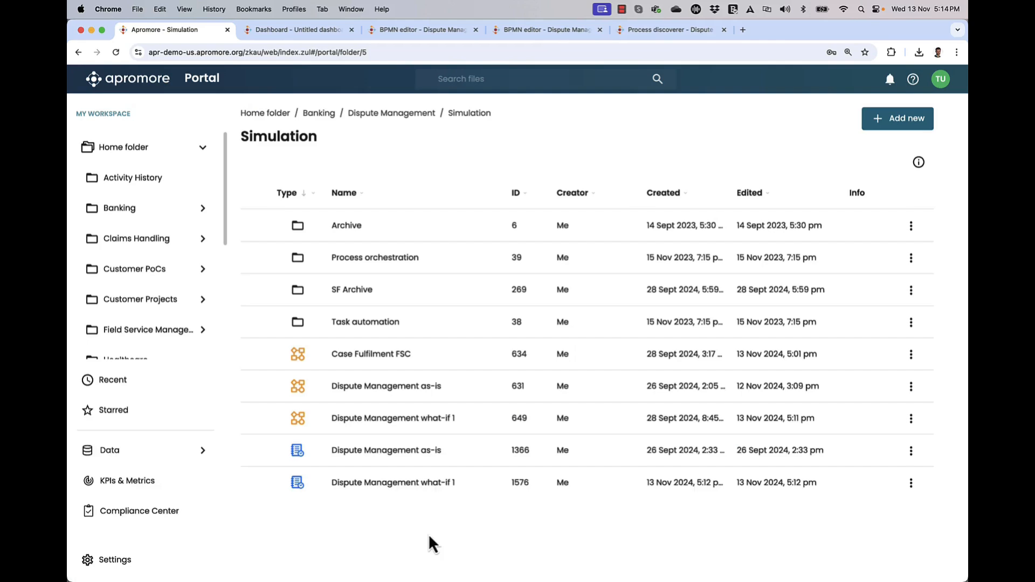
left_click(454, 38)
left_click_drag(507, 385, 268, 417)
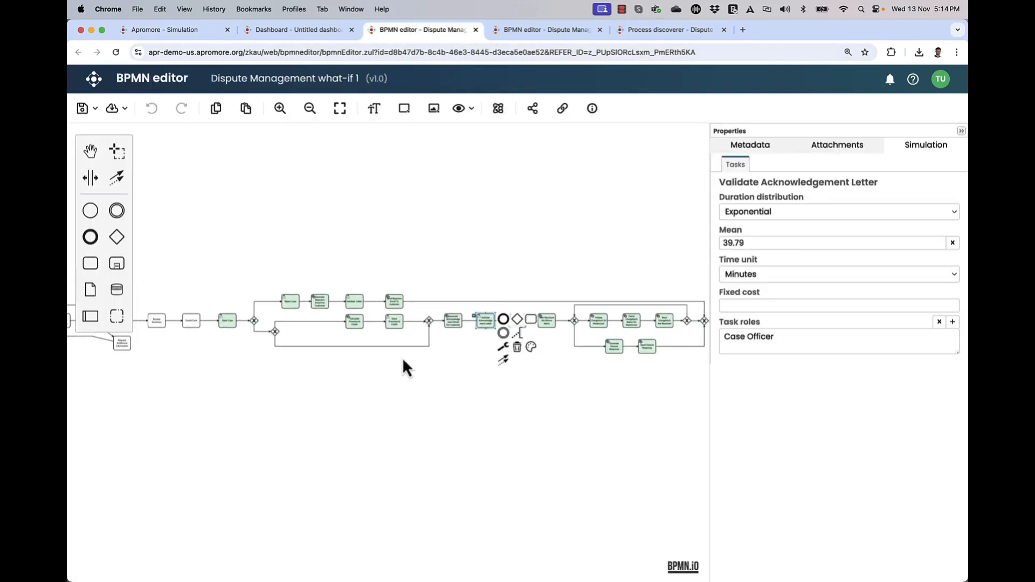
scroll(392, 366, "up", 5)
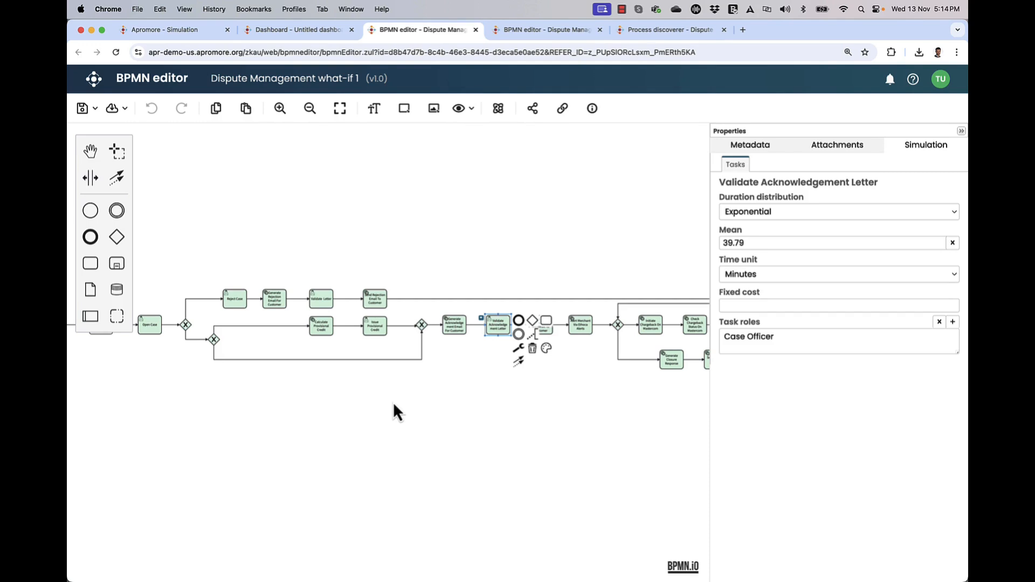
Step: Open the Case Fulfilment FSC BPMN model from the portal's Simulation folder
left_click(193, 34)
double_click(408, 353)
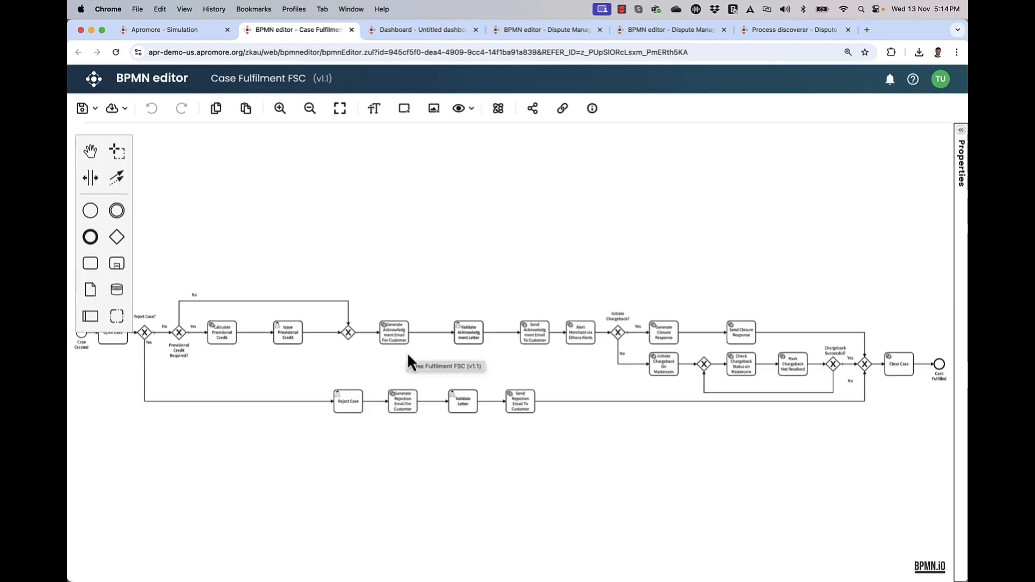
Step: Download the Case Fulfilment FSC model as Salesforce Flow metadata
left_click_drag(402, 269, 462, 259)
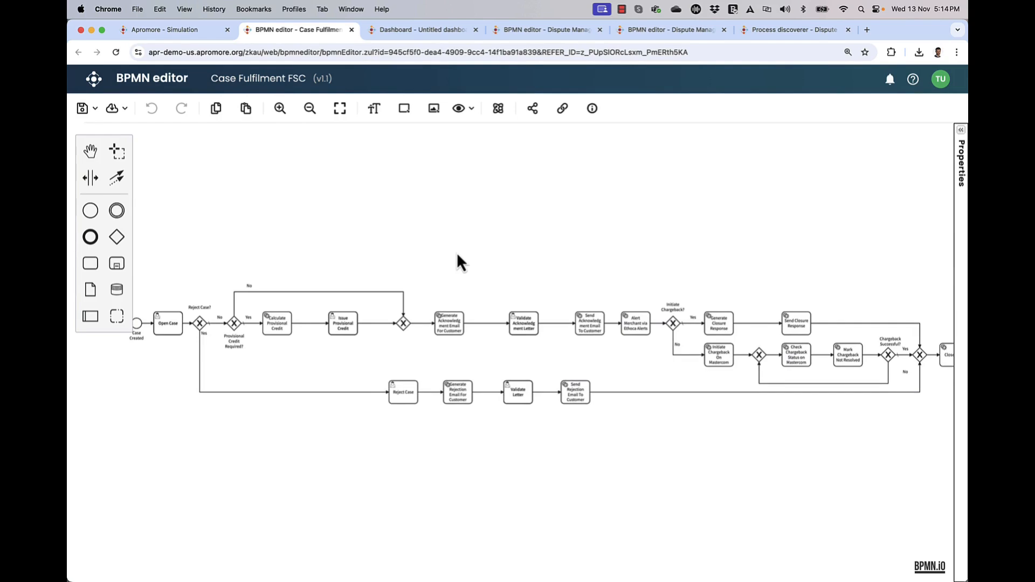
left_click(126, 114)
left_click(169, 208)
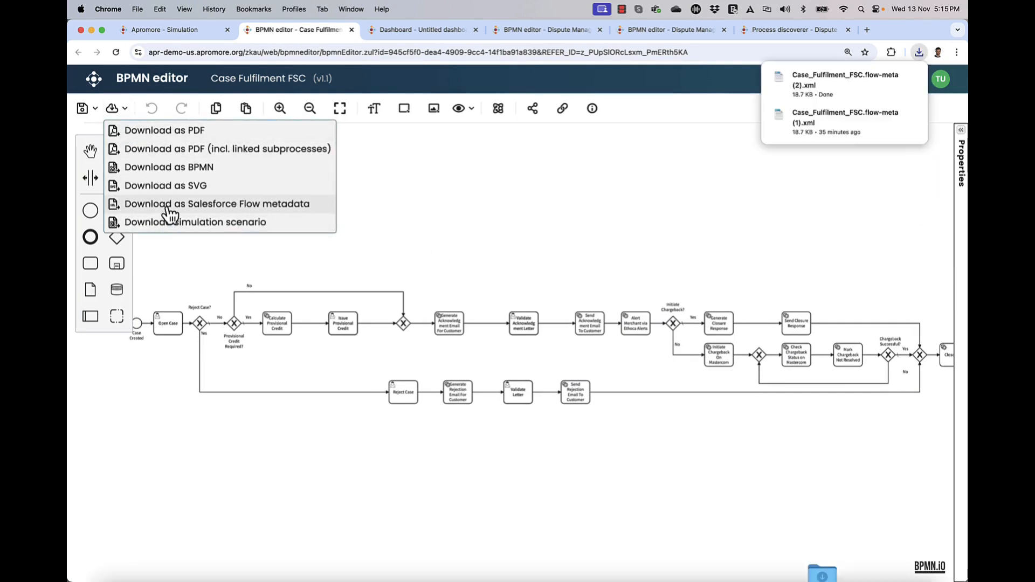
left_click(395, 232)
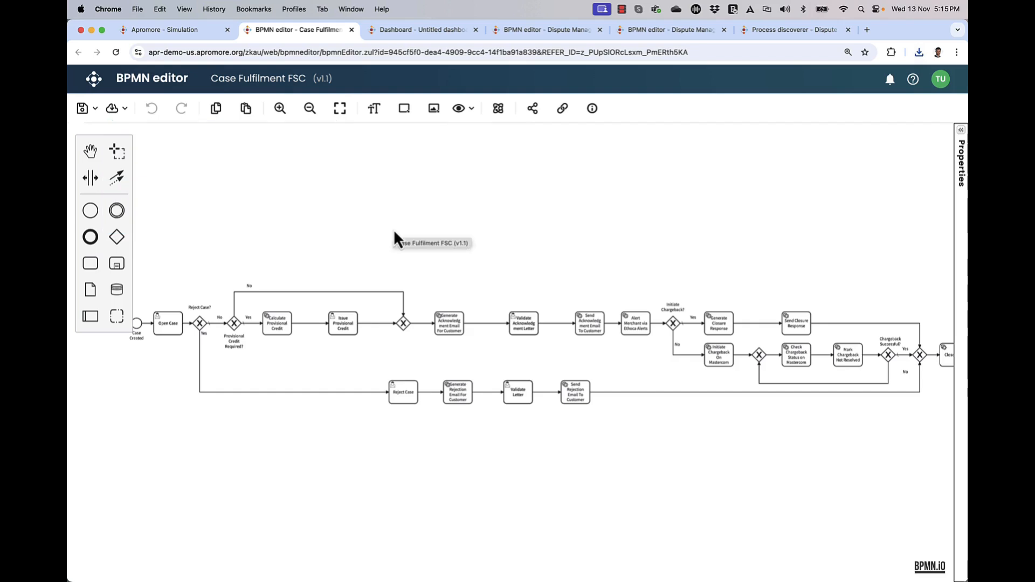
Step: Switch to the Flows list in Salesforce Setup, find "case" and open the Case Fulfilment flow orchestration
left_click(807, 33)
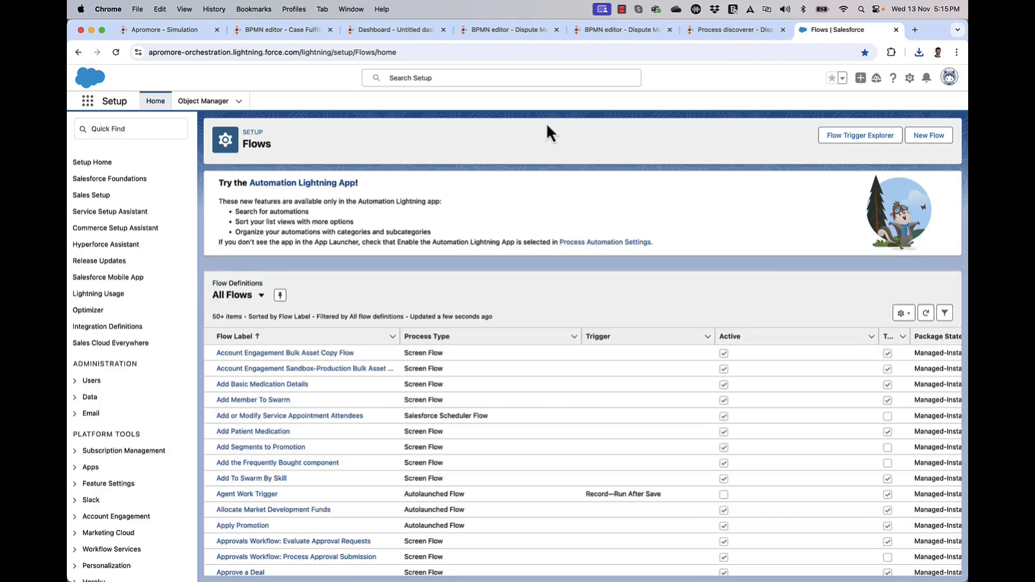
scroll(331, 346, "down", 10)
scroll(330, 350, "down", 5)
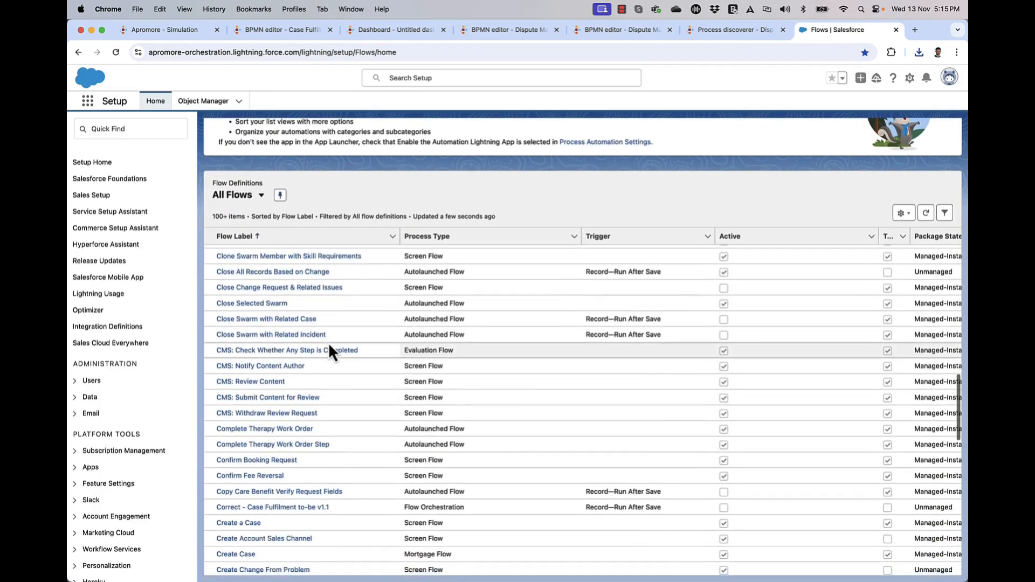
scroll(330, 348, "up", 4)
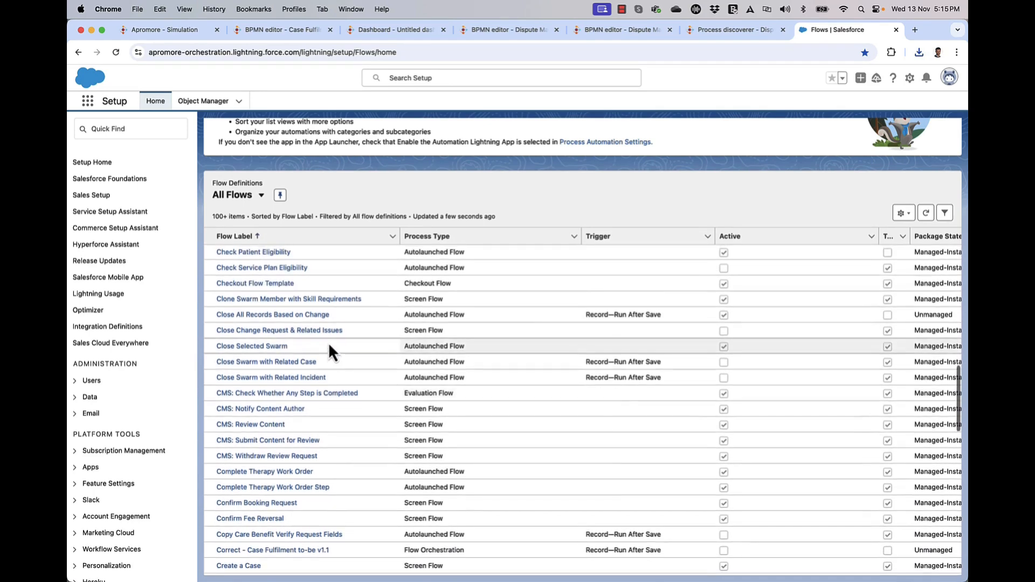
key("cmd+f")
type("case")
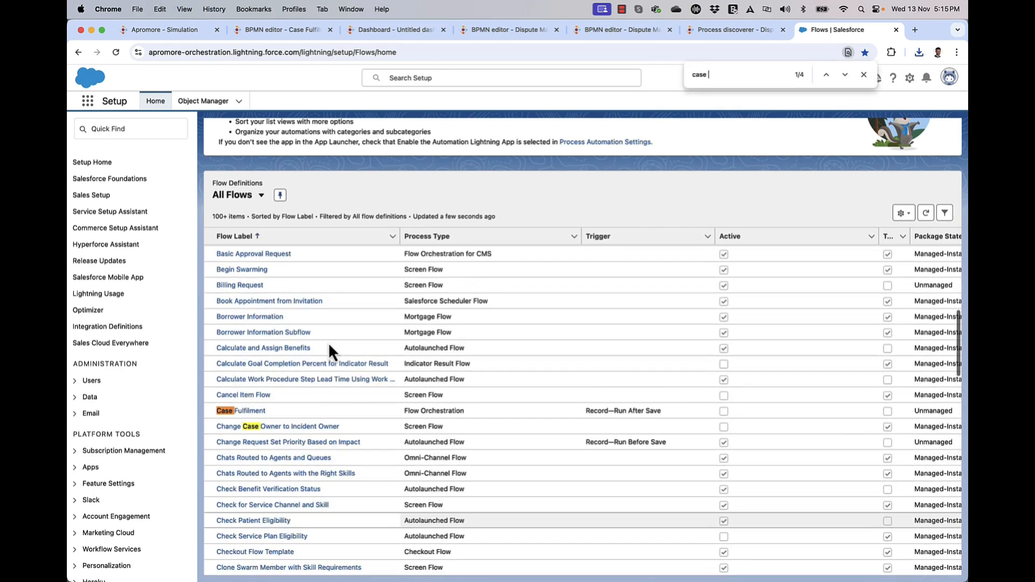
left_click(249, 412)
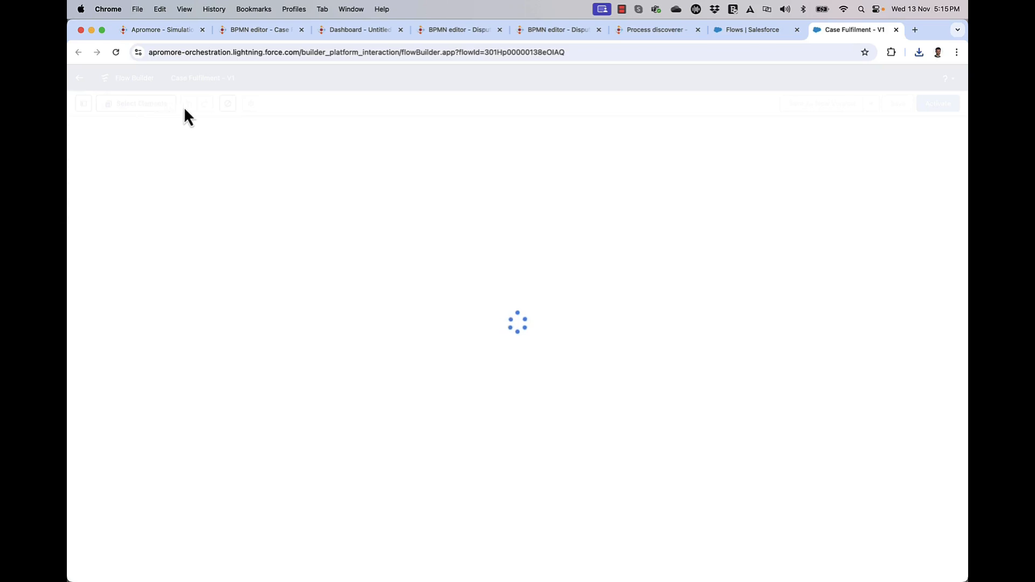
Step: Examine the Case Fulfilment orchestration in Flow Builder from Open Case through the Reject Case? decision and its branches
left_click(228, 103)
scroll(393, 280, "down", 3)
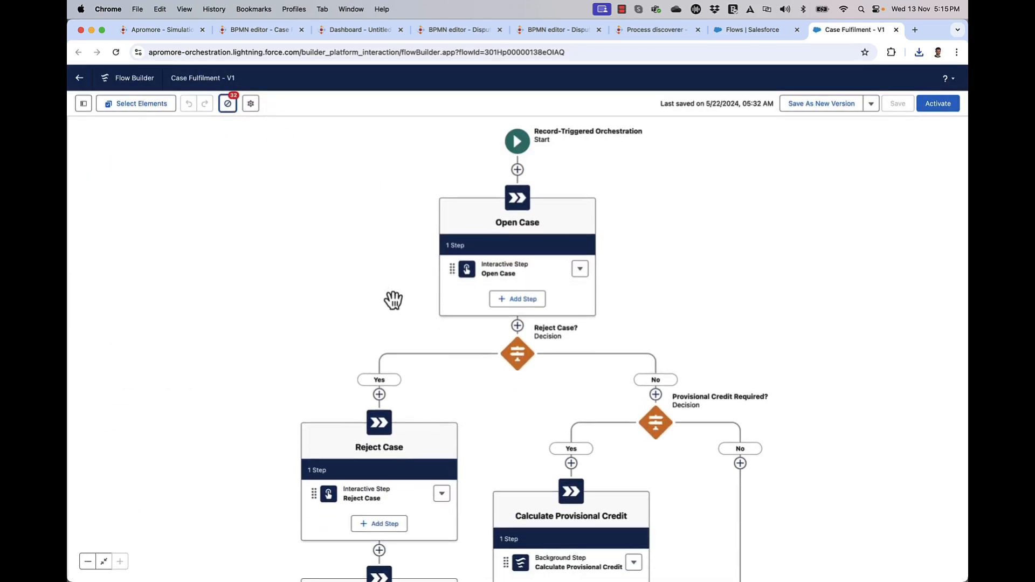
left_click_drag(393, 265, 392, 263)
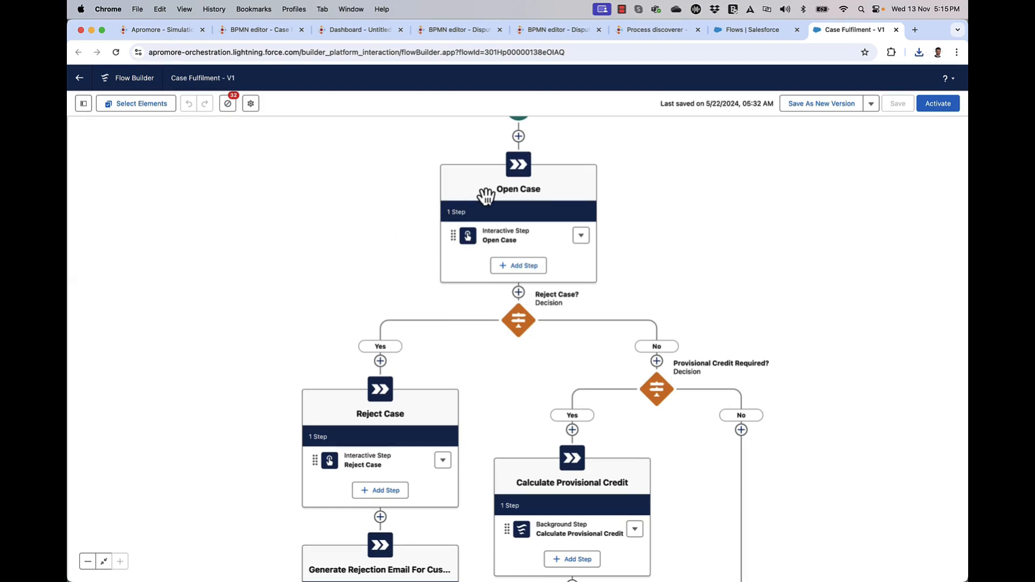
left_click_drag(391, 303, 394, 239)
left_click_drag(240, 309, 272, 325)
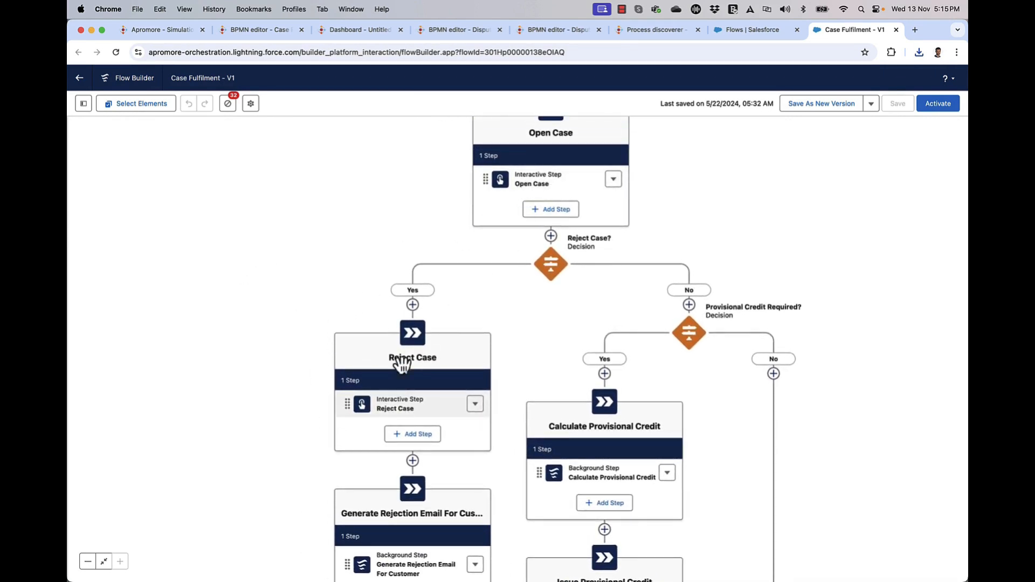
Step: Compare the Reject Case? and Provisional Credit Required? branches in the Apromore BPMN model with the Salesforce flow, and view the entire flow
left_click(256, 31)
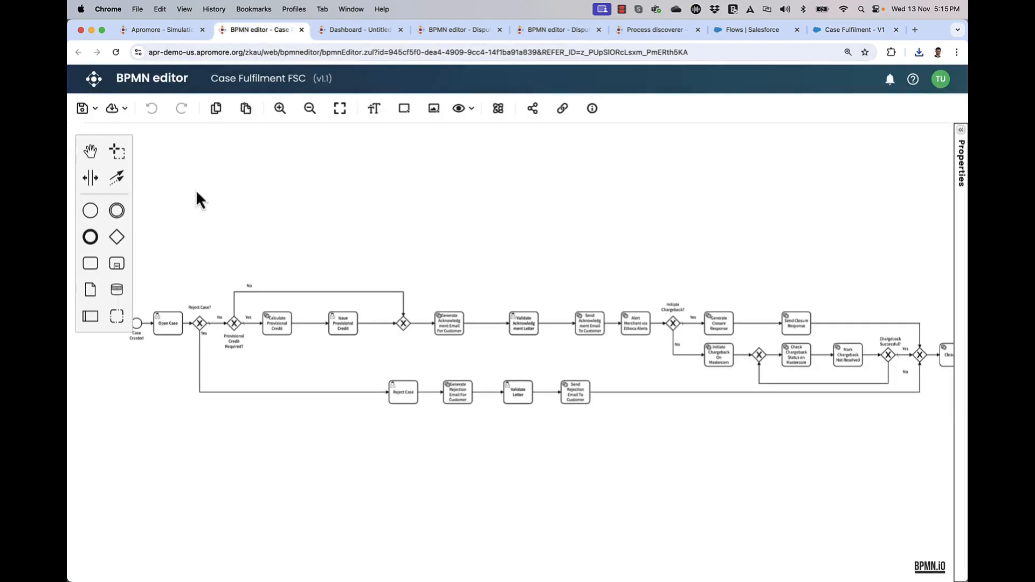
scroll(168, 354, "up", 5)
scroll(168, 354, "down", 2)
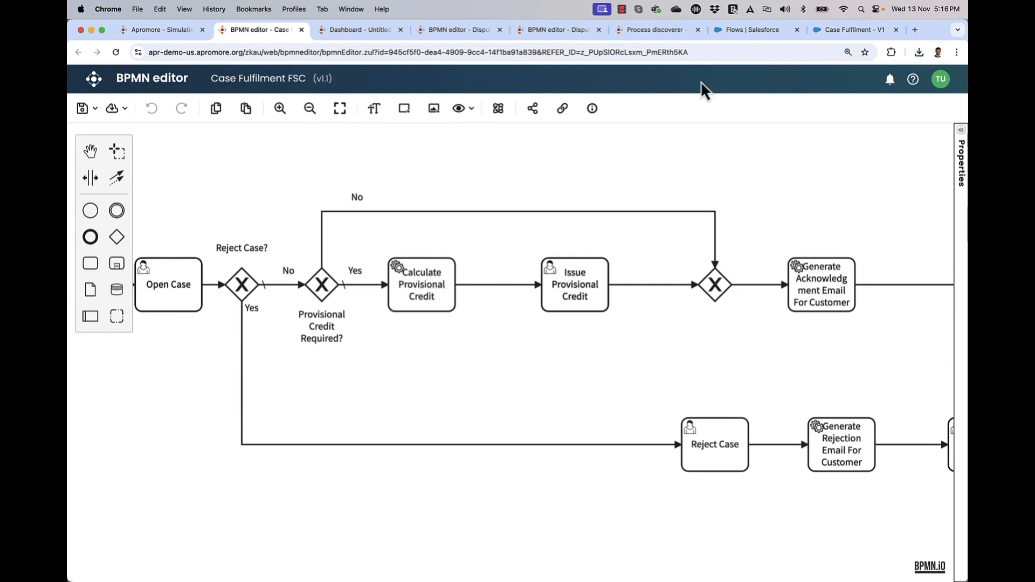
left_click(826, 37)
left_click_drag(518, 351, 481, 291)
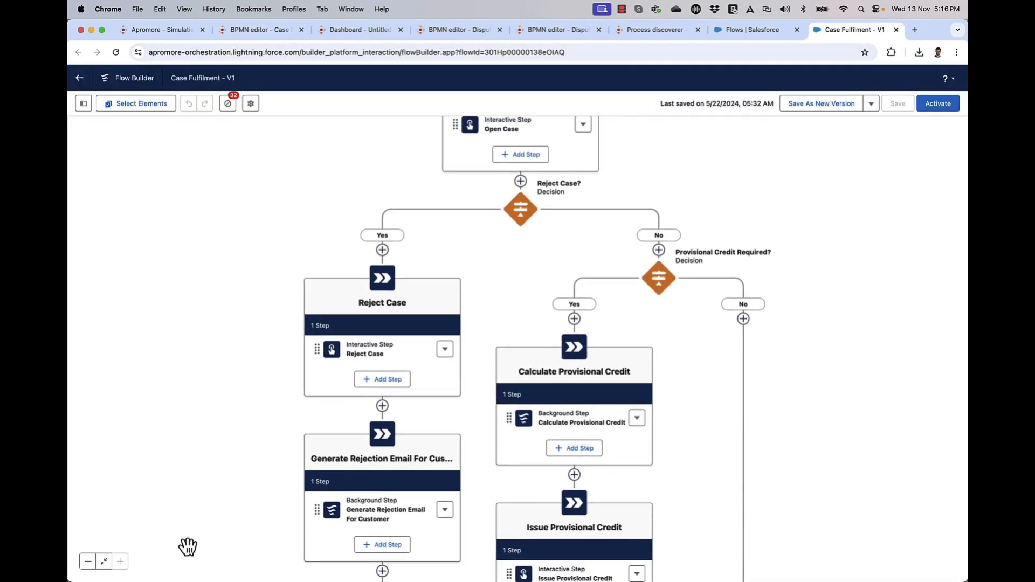
left_click_drag(173, 534, 127, 554)
left_click(103, 562)
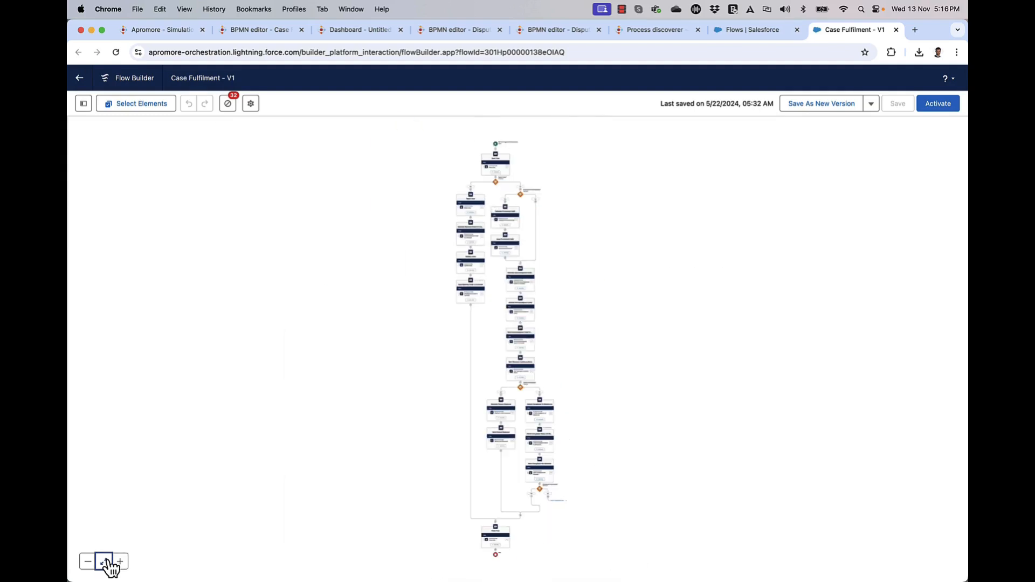